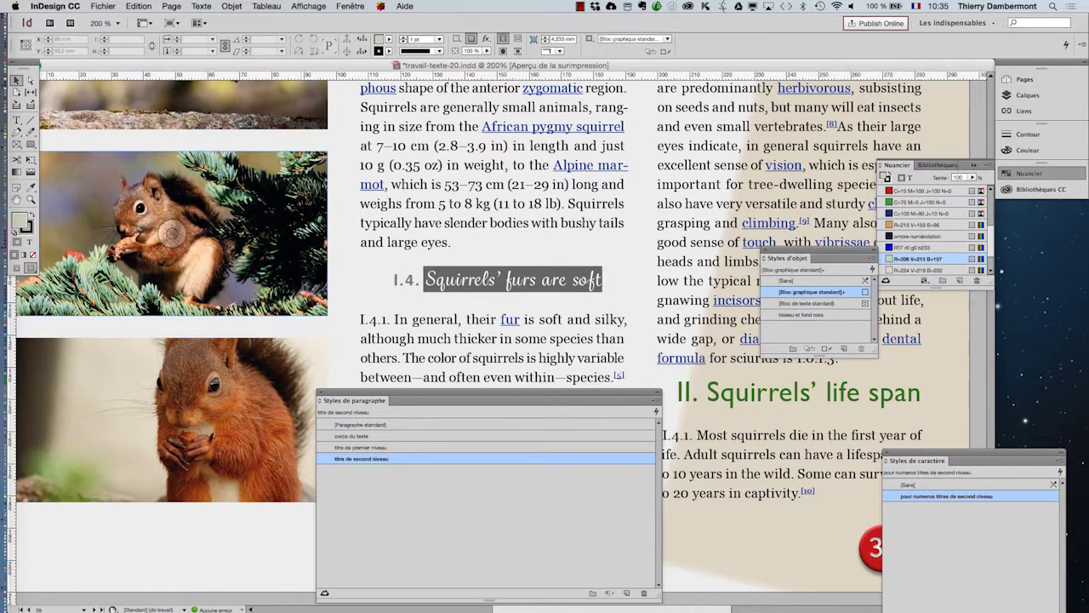
pyautogui.click(583, 234)
pyautogui.click(721, 440)
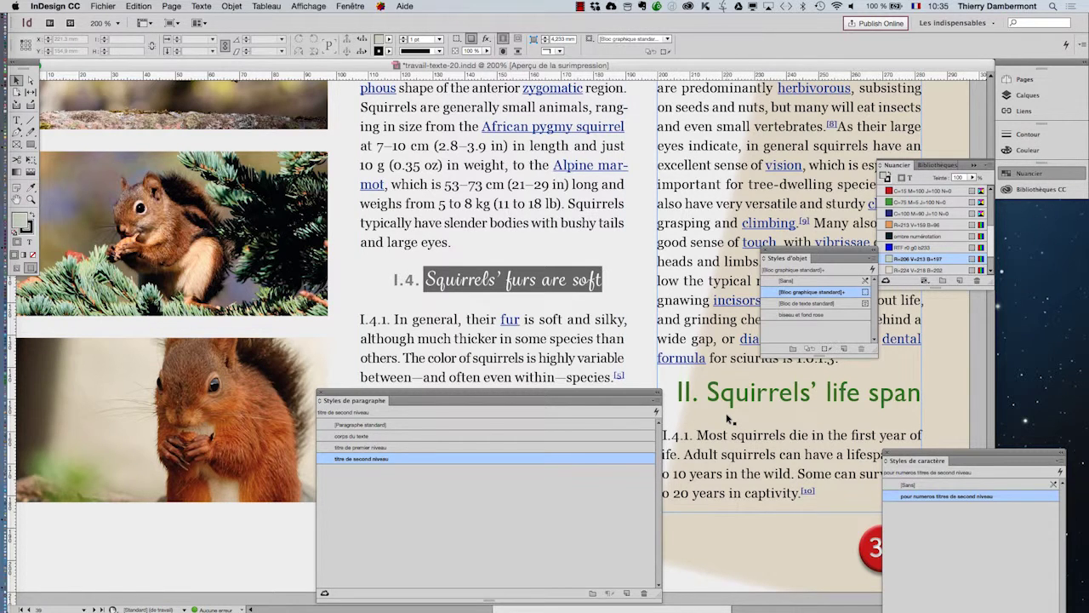
pyautogui.click(255, 519)
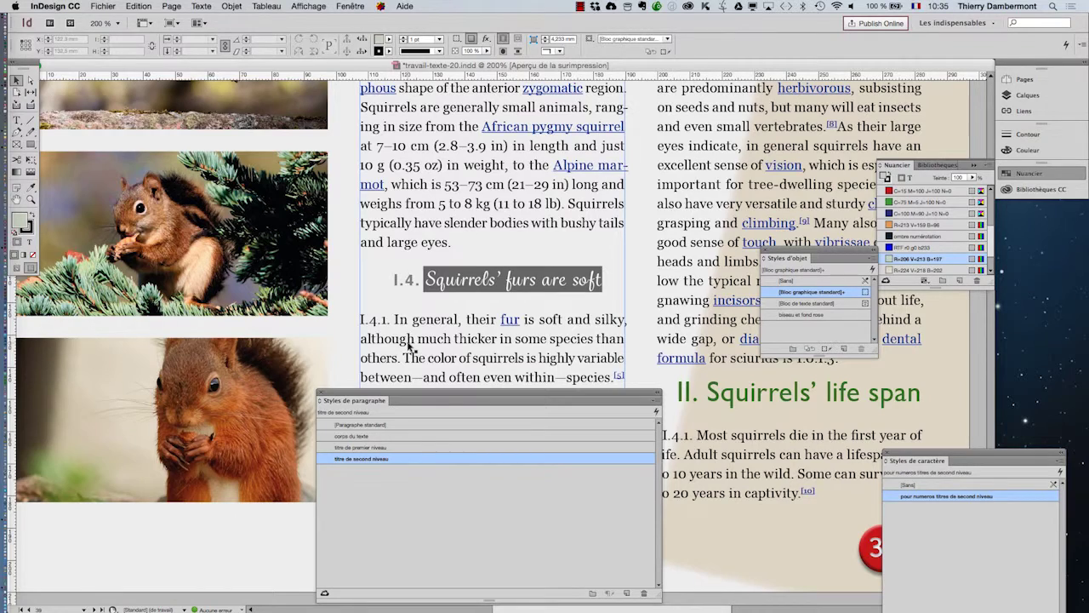
# Switch the layout from preview to normal screen mode and go to page 38 with its pasteboard visible
pyautogui.press('super+1')
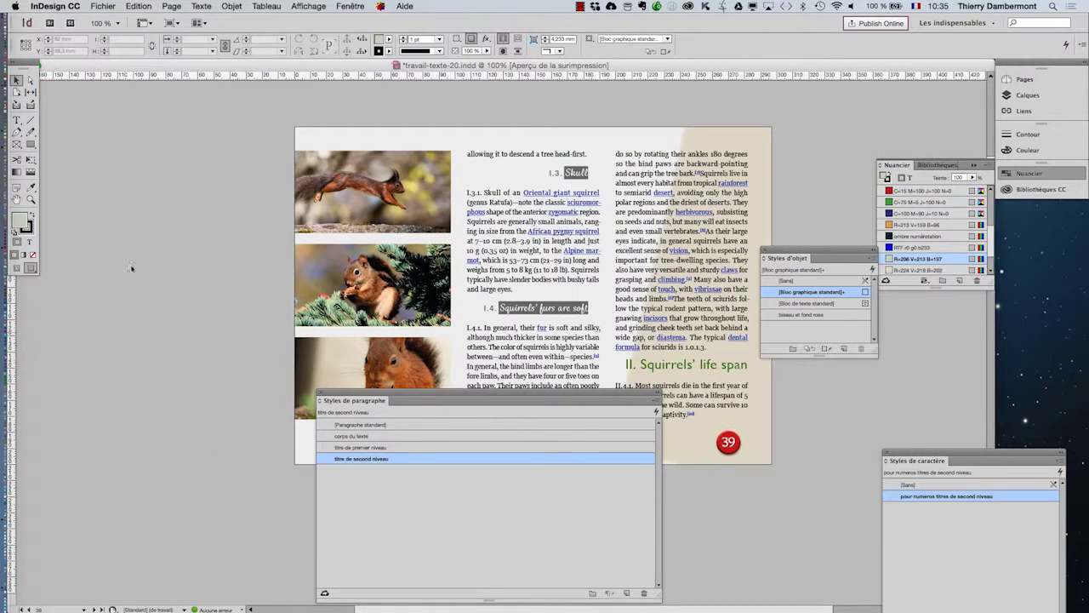
pyautogui.click(13, 269)
pyautogui.press('super+minus')
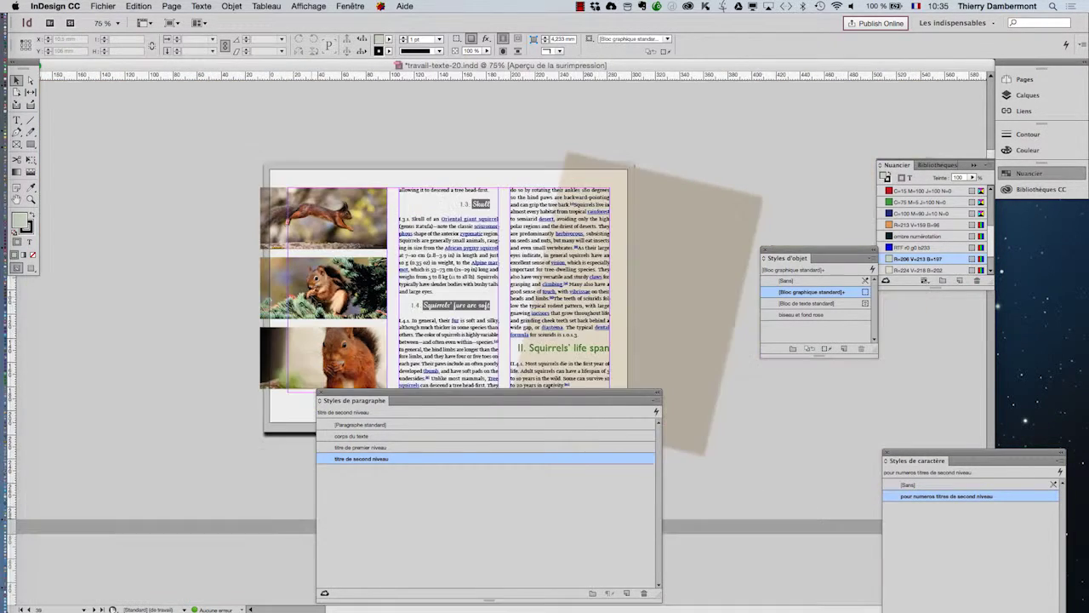
pyautogui.hotkey('shift', 'pageup')
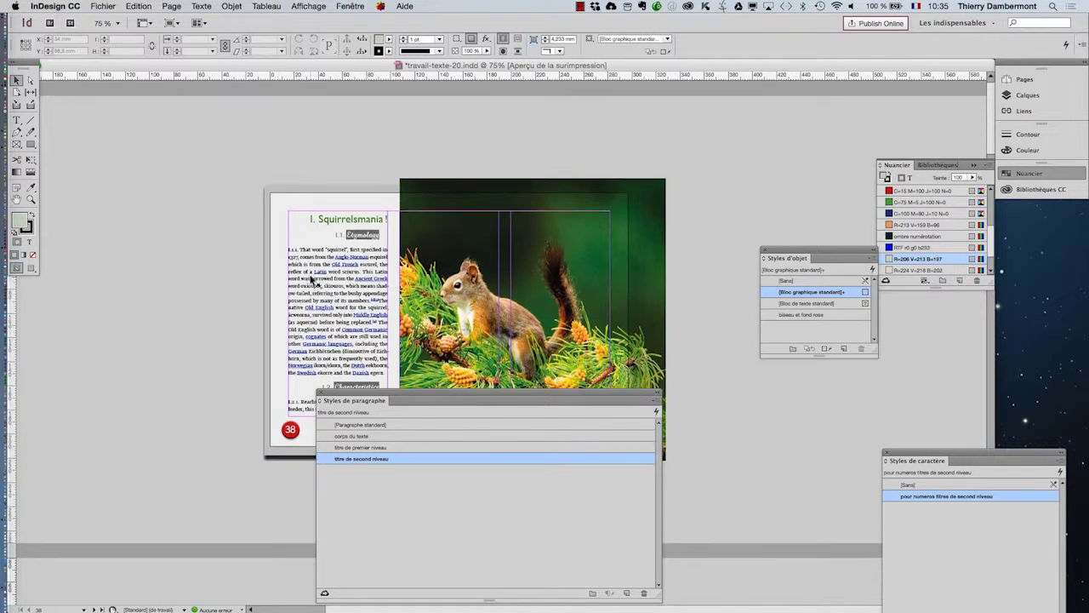
# Import a squirrel photo from the squir folder and place it about 40 mm wide on the pasteboard beside page 38
pyautogui.click(98, 5)
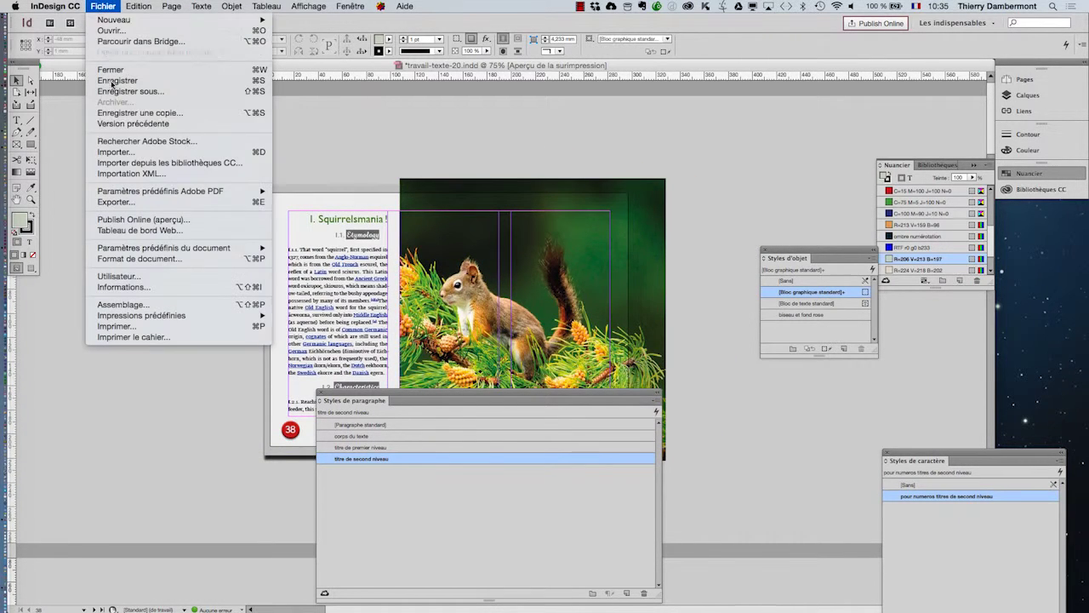
pyautogui.click(122, 153)
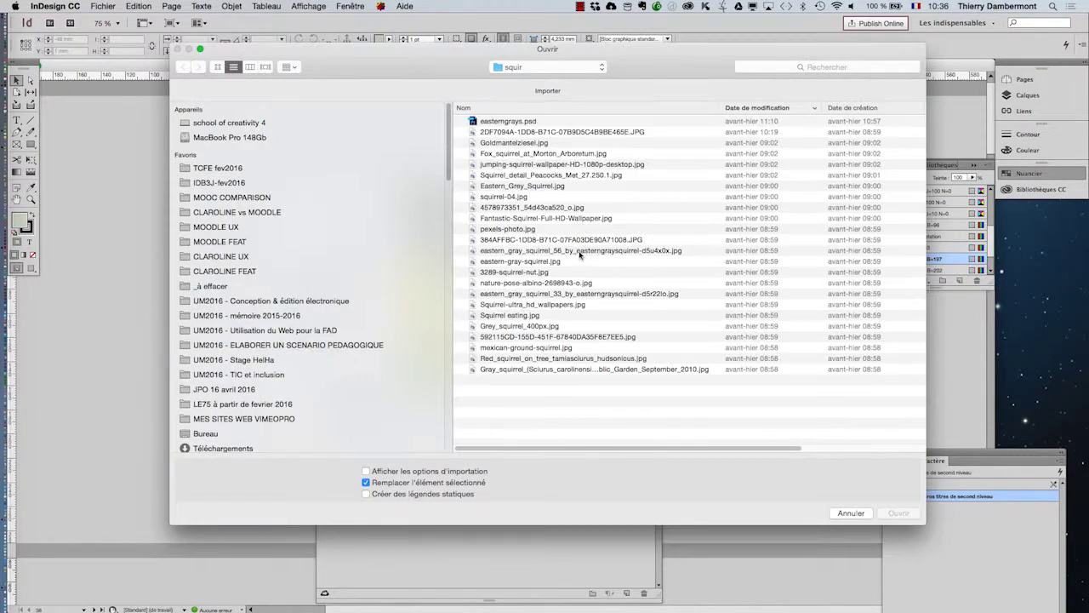
pyautogui.click(899, 513)
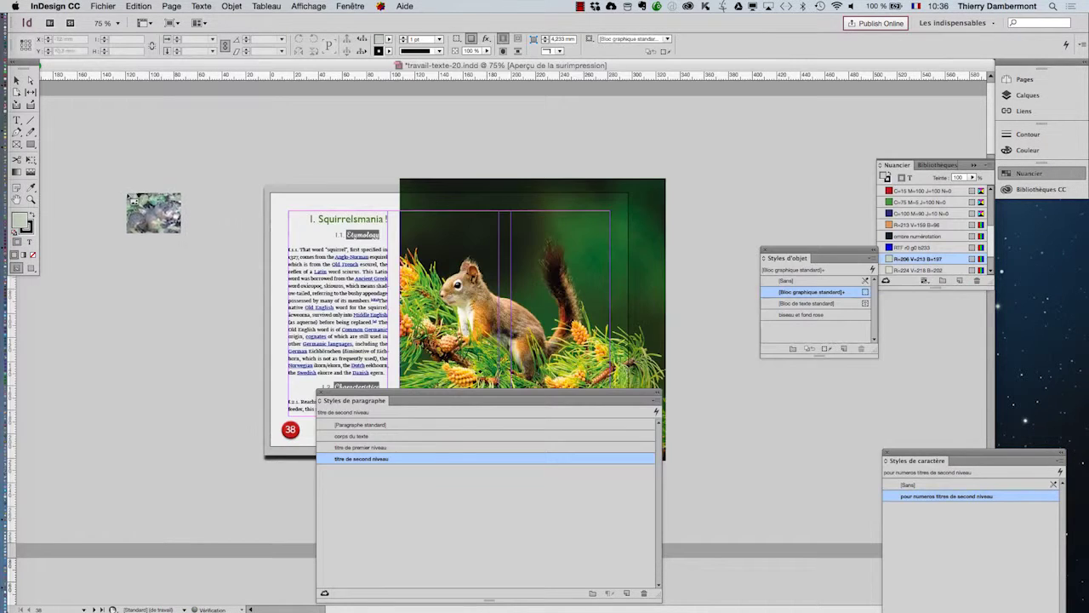
pyautogui.moveTo(102, 160); pyautogui.dragTo(151, 196)
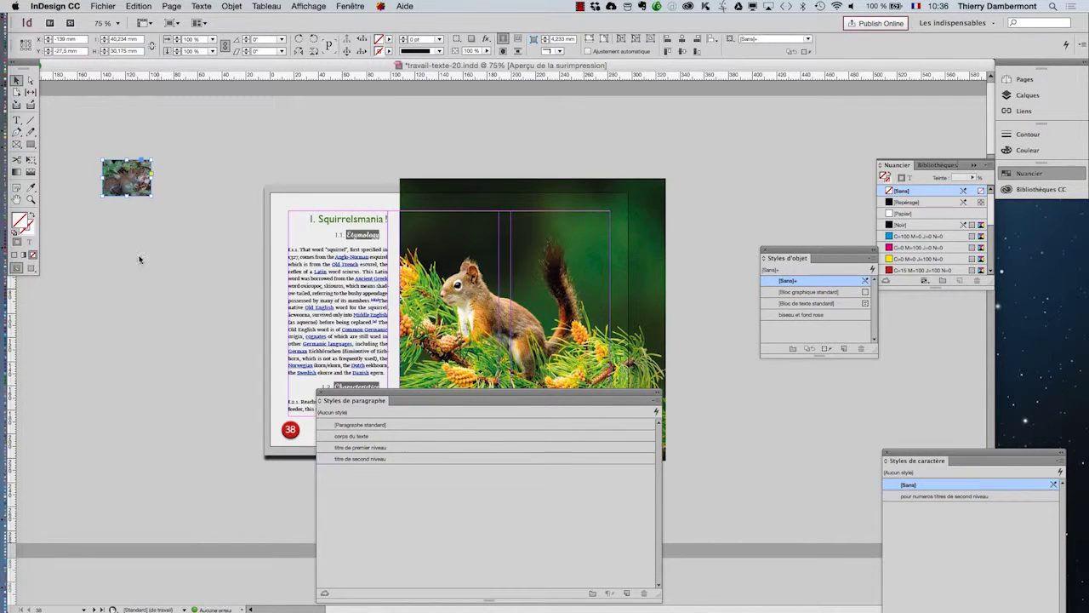
# Enlarge the photo with its frame to about 78 × 58.5 mm, deselect it and close the paragraph styles panel
pyautogui.press('e')
pyautogui.moveTo(152, 196); pyautogui.dragTo(197, 231)
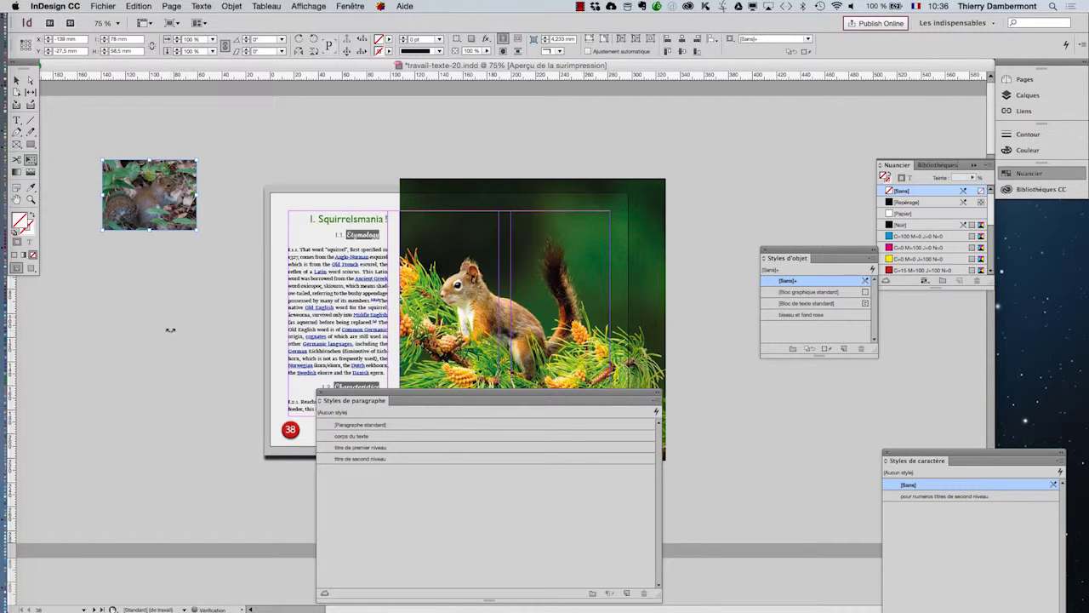
pyautogui.click(16, 80)
pyautogui.click(84, 147)
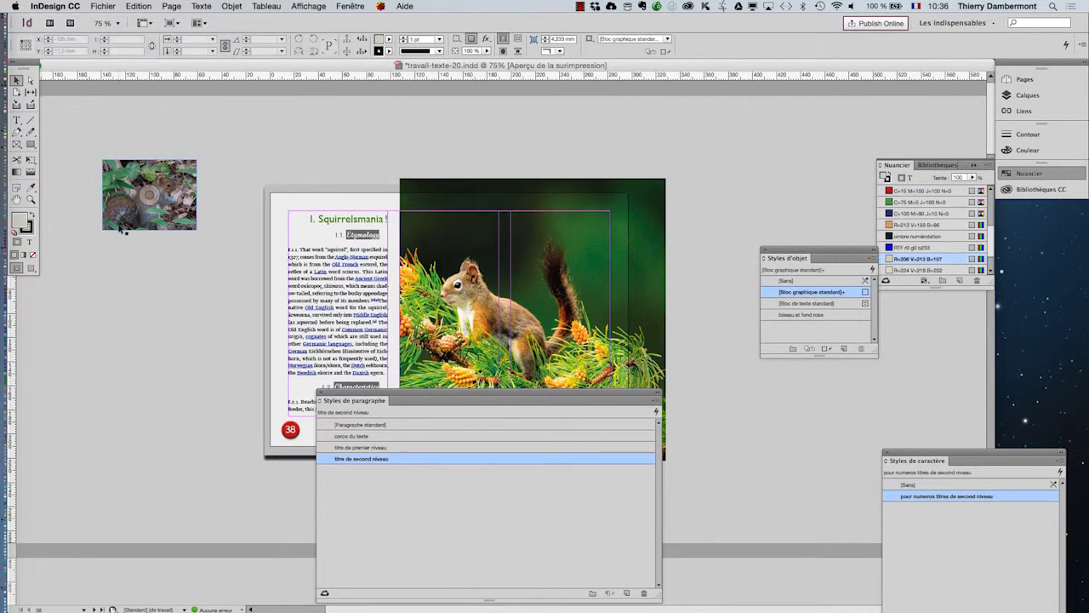
pyautogui.click(121, 227)
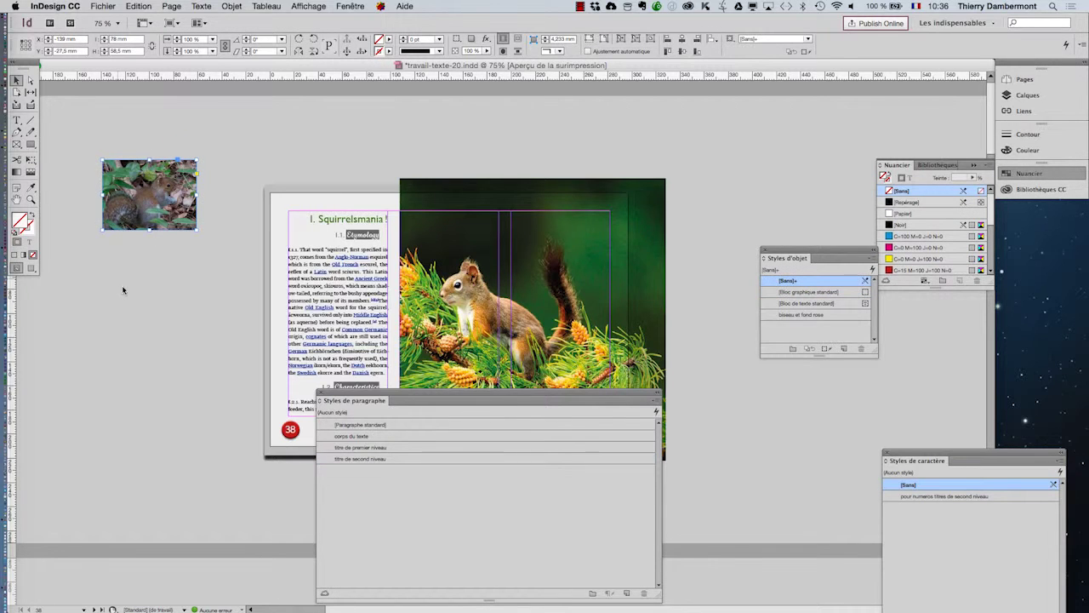
pyautogui.click(320, 399)
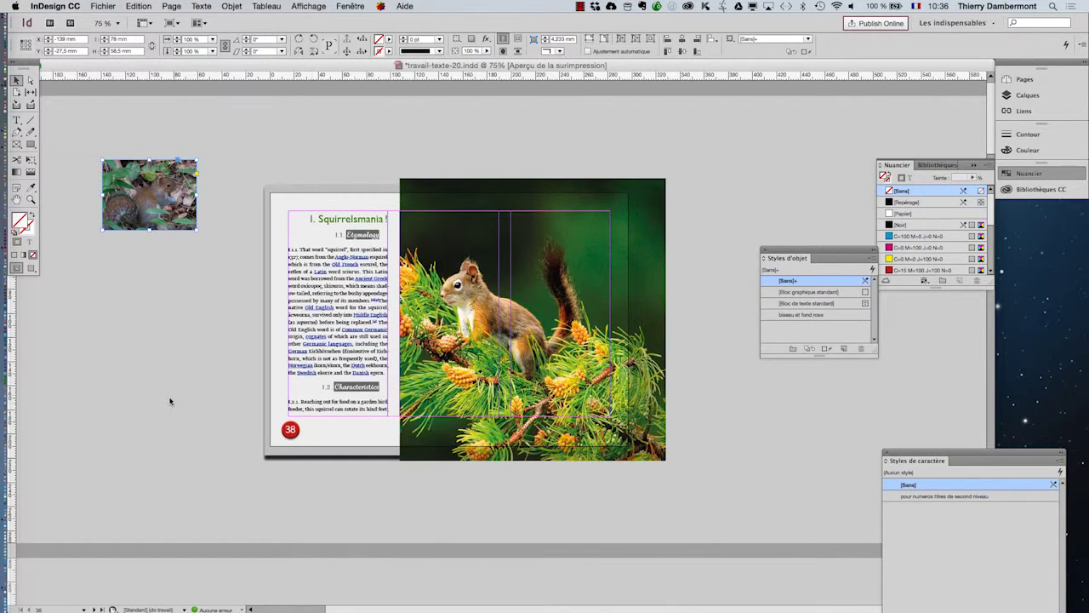
pyautogui.click(169, 400)
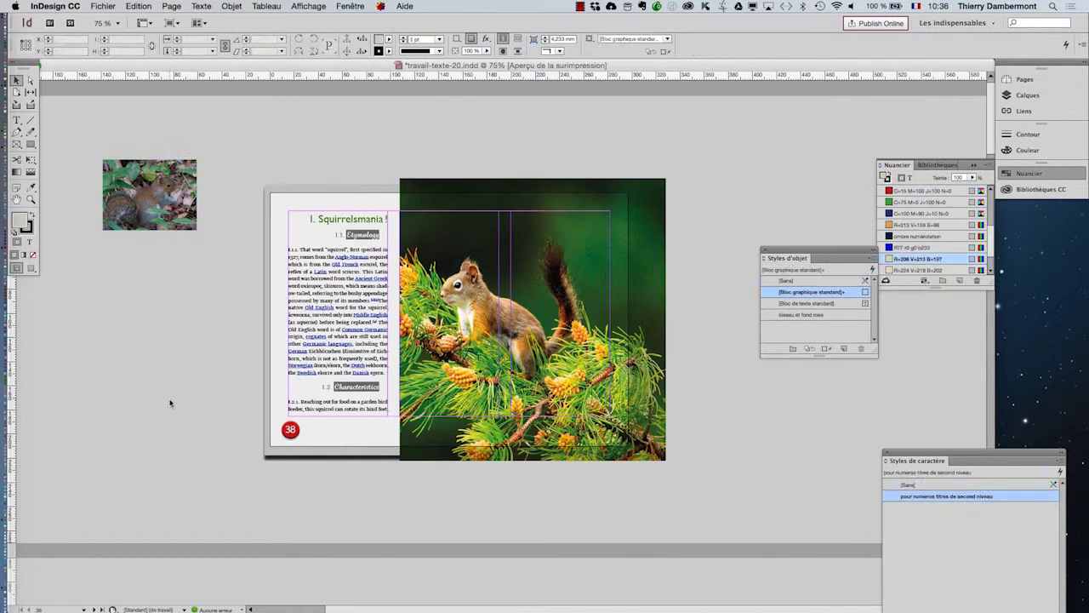
# Set the document's slug area (Ligne-bloc) to 145 mm on all four sides
pyautogui.click(103, 6)
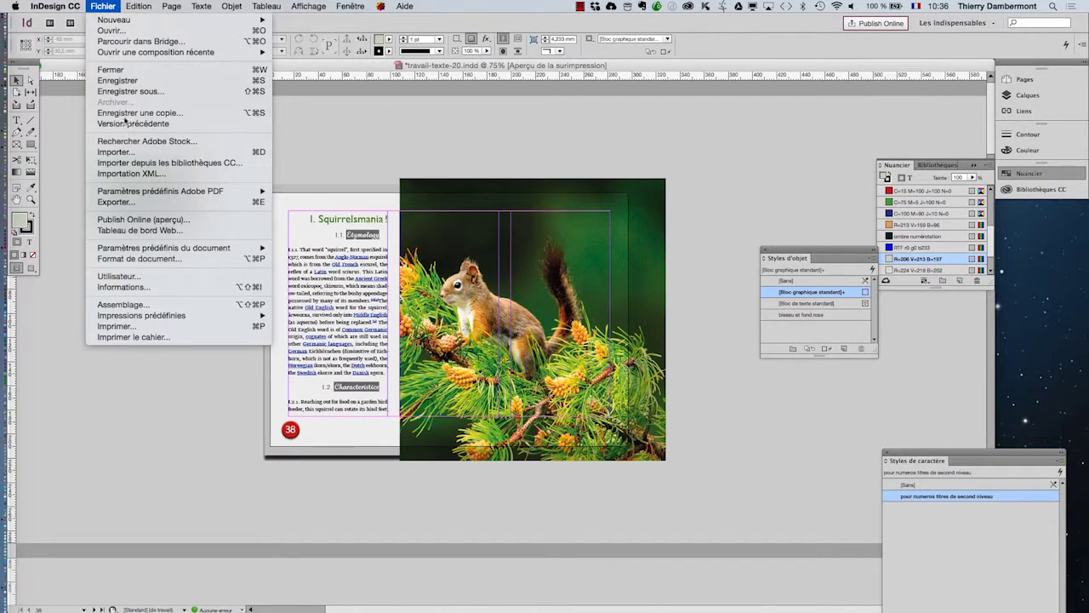
pyautogui.click(144, 259)
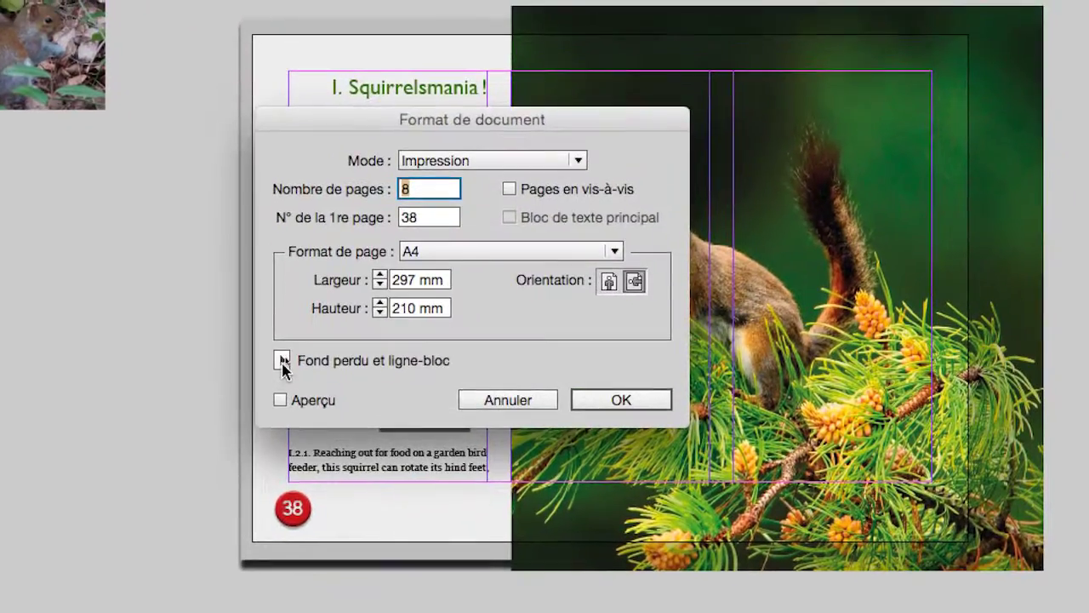
pyautogui.click(285, 354)
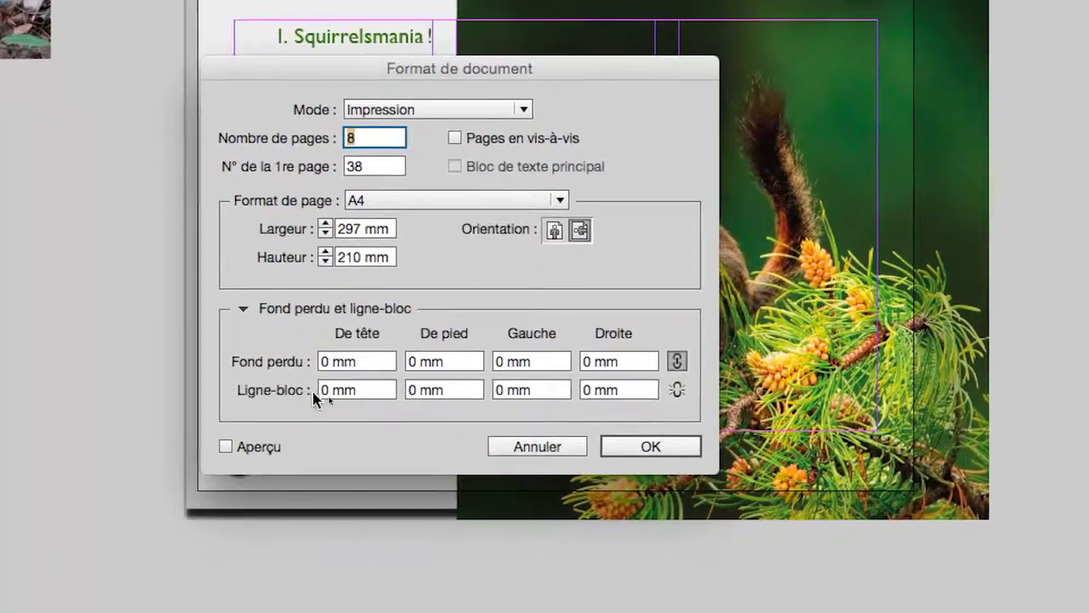
pyautogui.click(377, 444)
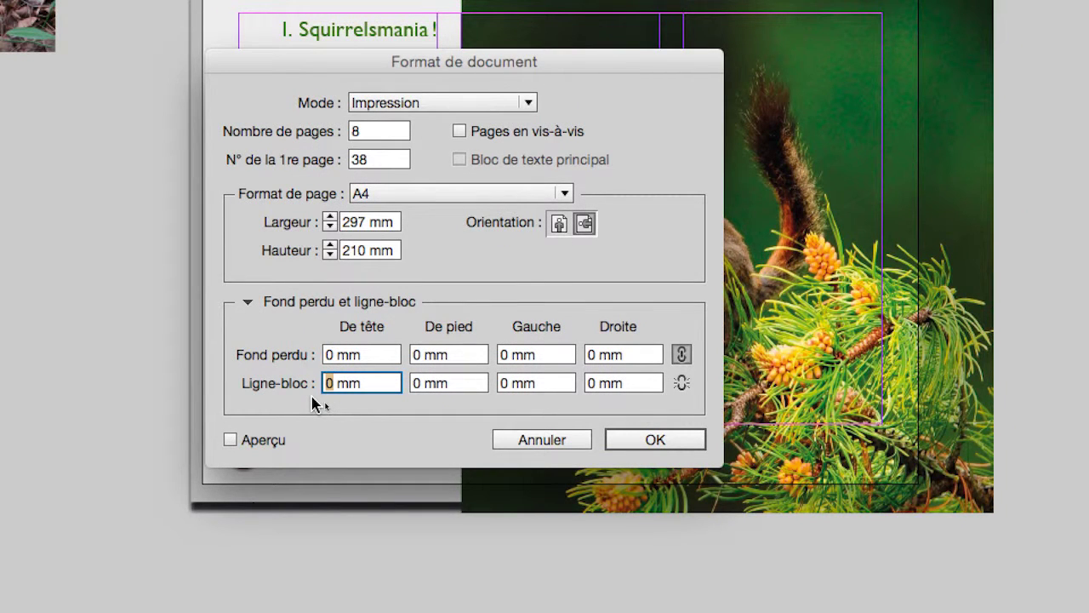
pyautogui.write('145')
pyautogui.press('Tab')
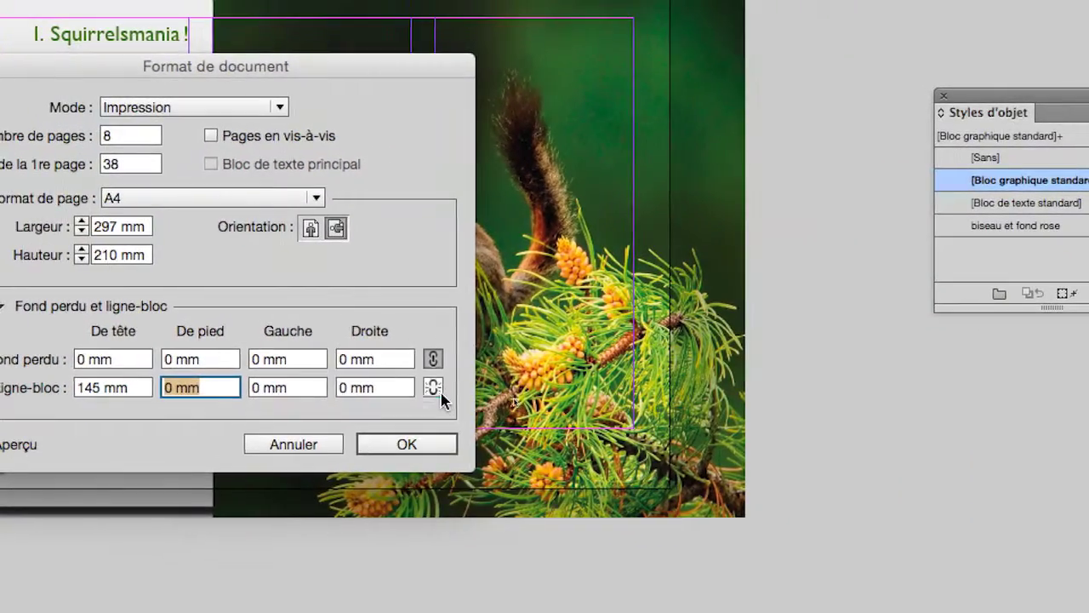
pyautogui.click(682, 384)
pyautogui.click(429, 447)
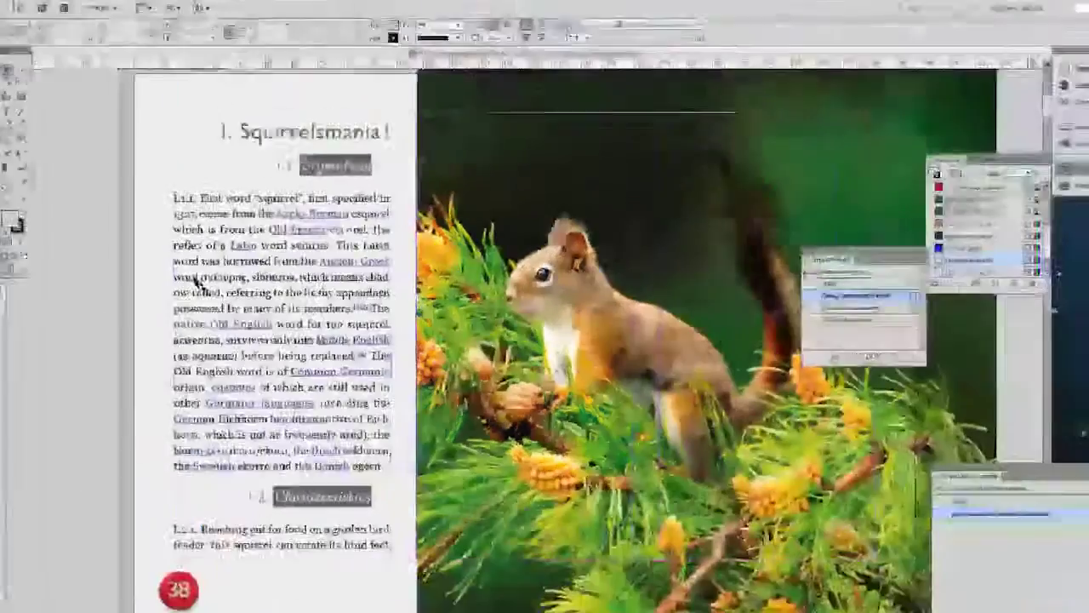
# Move the squirrel photo on the pasteboard so that it straddles the left edge of the slug area
pyautogui.press('super+minus')
pyautogui.press('super+minus')
pyautogui.press('super+minus')
pyautogui.press('super+minus')
pyautogui.press('super+minus')
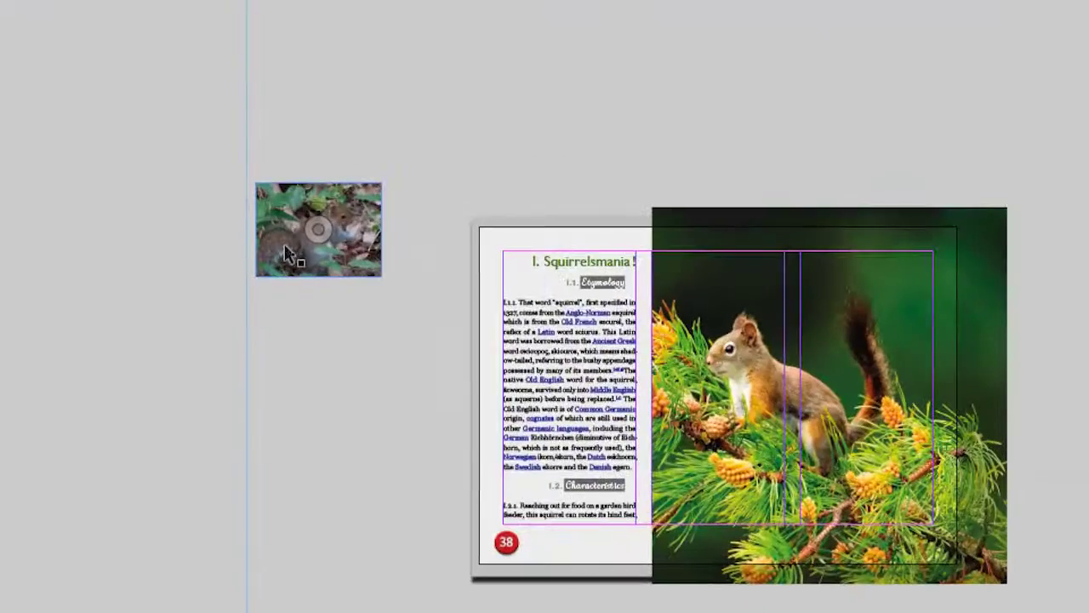
pyautogui.click(269, 250)
pyautogui.moveTo(269, 250); pyautogui.dragTo(170, 205)
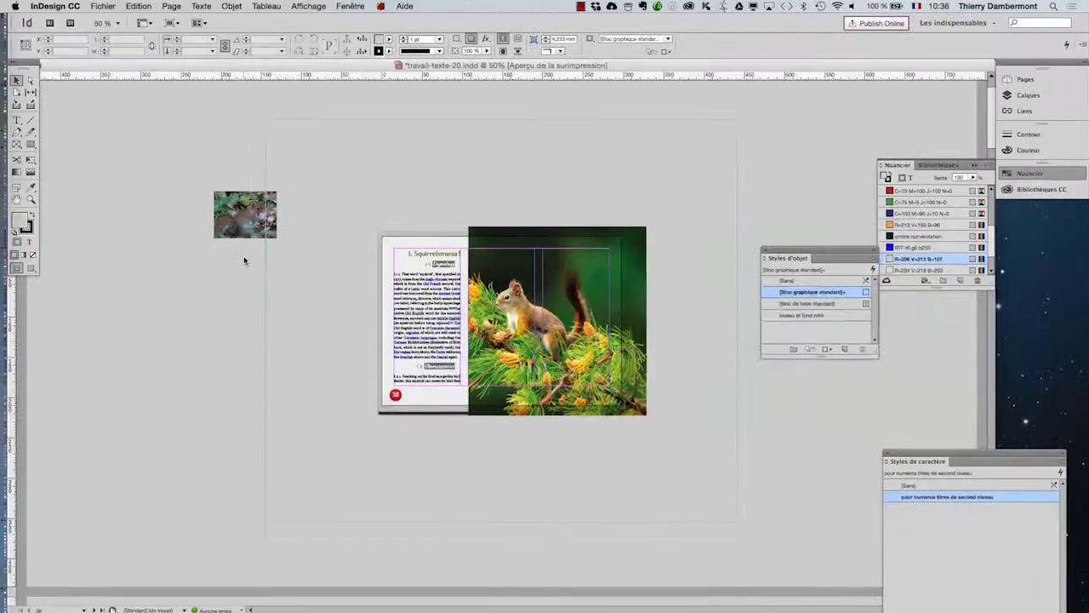
# Open the document packaging (Assemblage) dialog and review the fonts used, including the details of Grafolita Script Medium
pyautogui.click(103, 6)
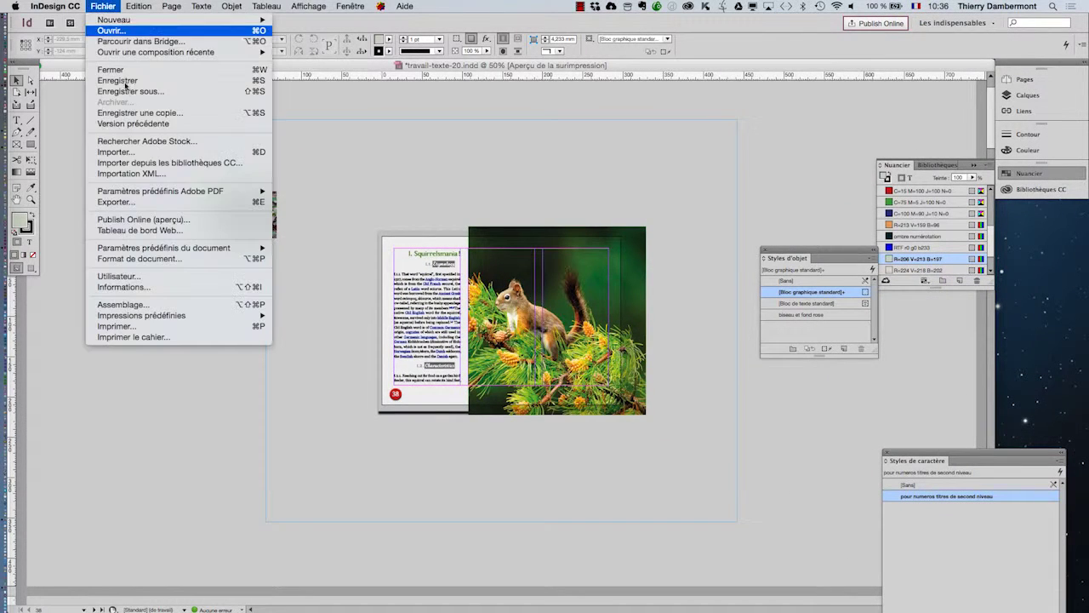
pyautogui.click(189, 305)
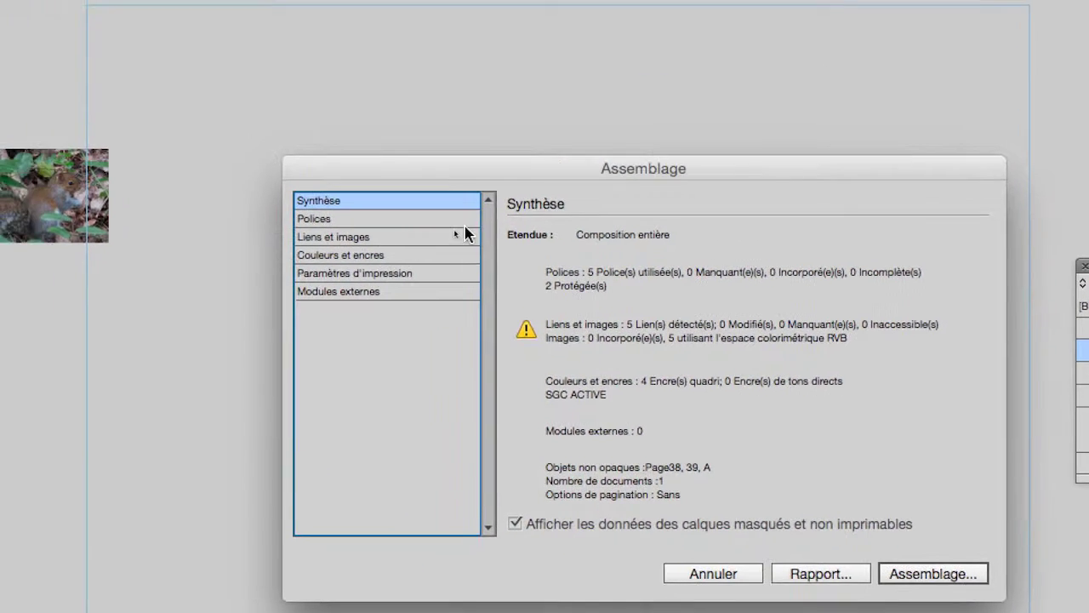
pyautogui.click(413, 212)
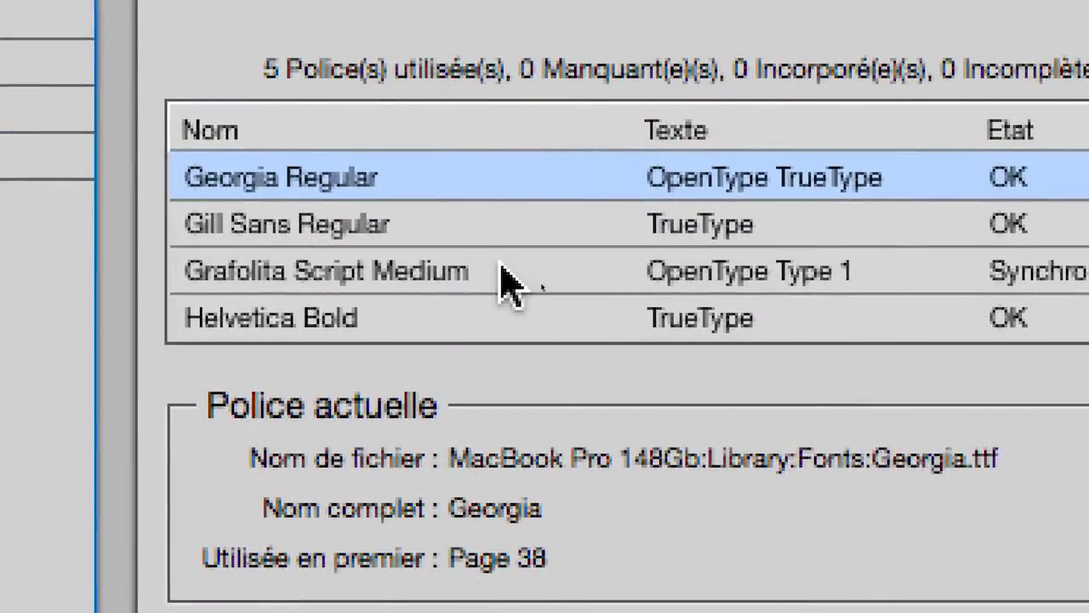
pyautogui.click(506, 279)
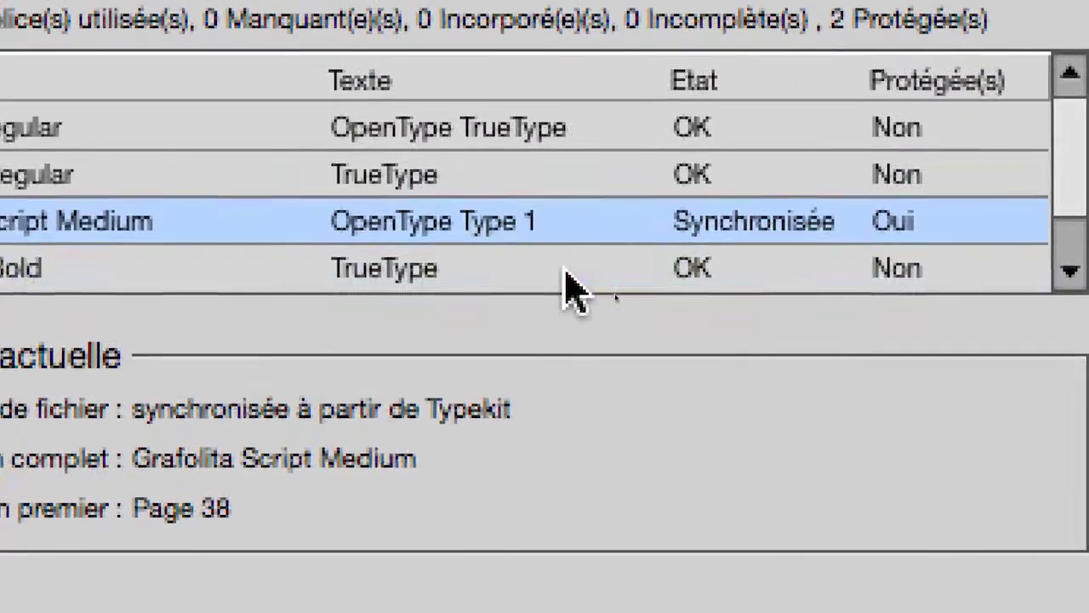
pyautogui.click(513, 276)
pyautogui.click(532, 213)
pyautogui.click(605, 209)
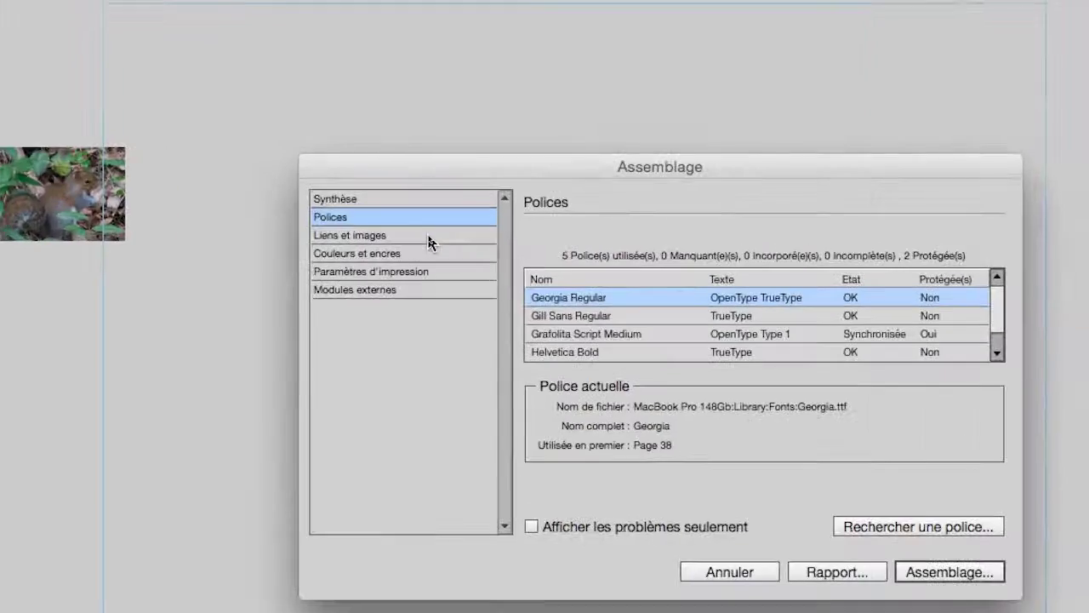
# Review the package's links and images, colours and inks, print settings and external plug-ins
pyautogui.click(429, 236)
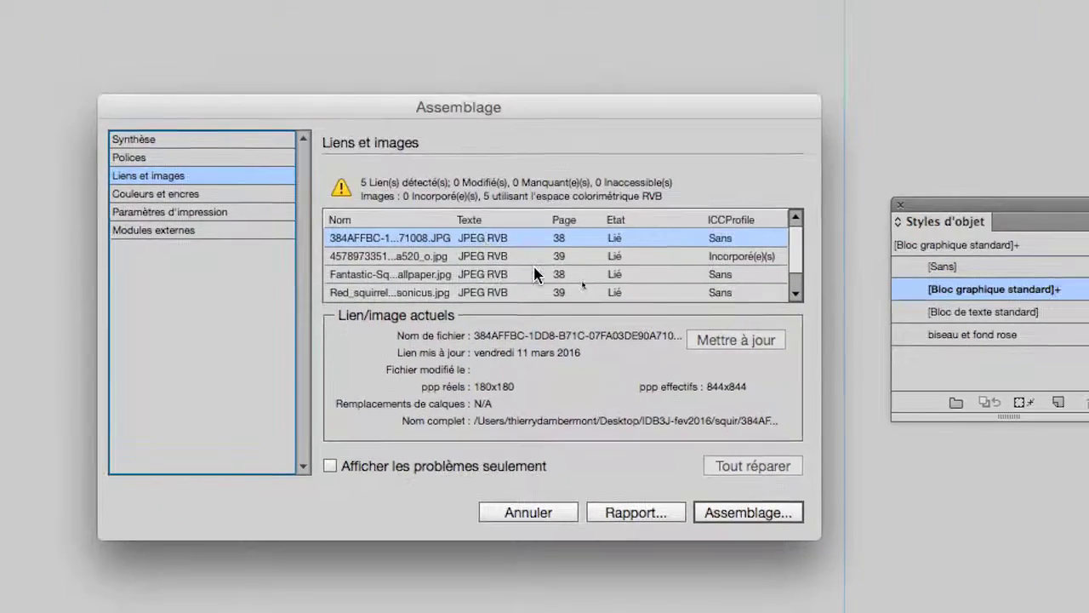
pyautogui.scroll(-2, 627, 269)
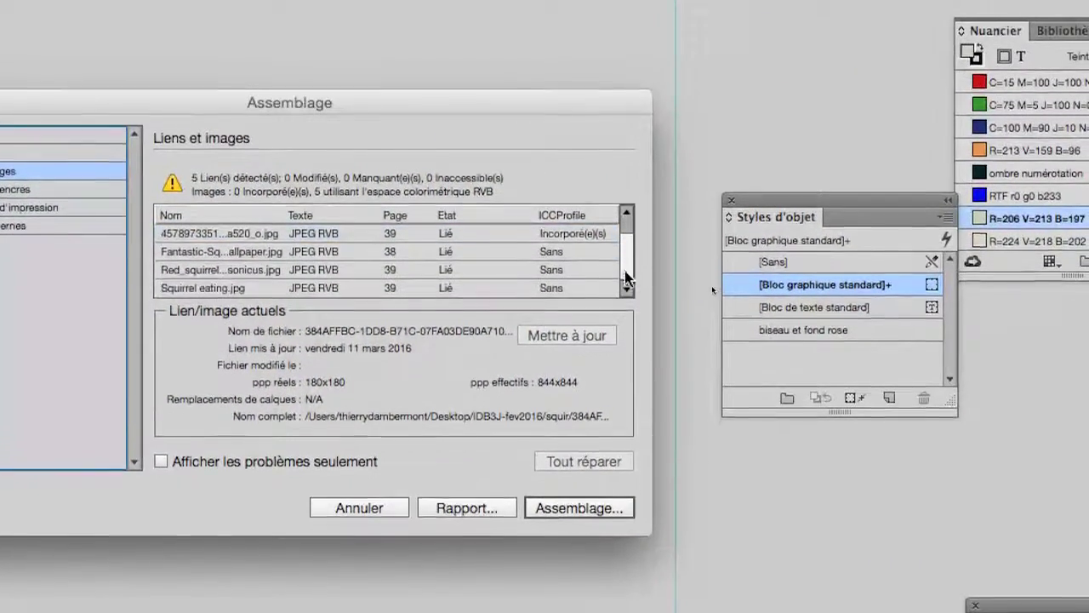
pyautogui.scroll(2, 626, 266)
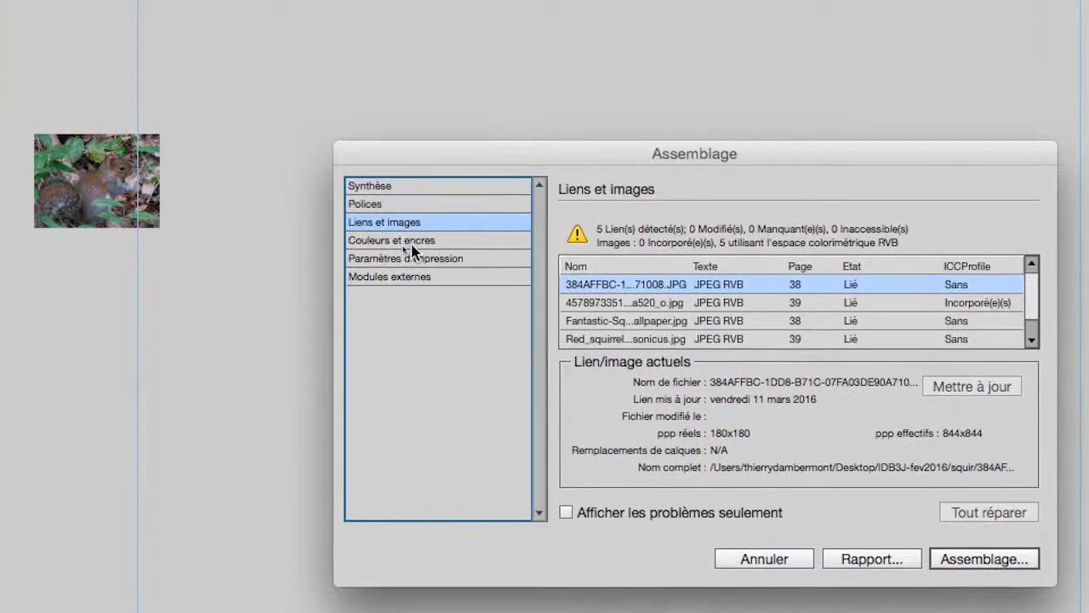
pyautogui.click(210, 214)
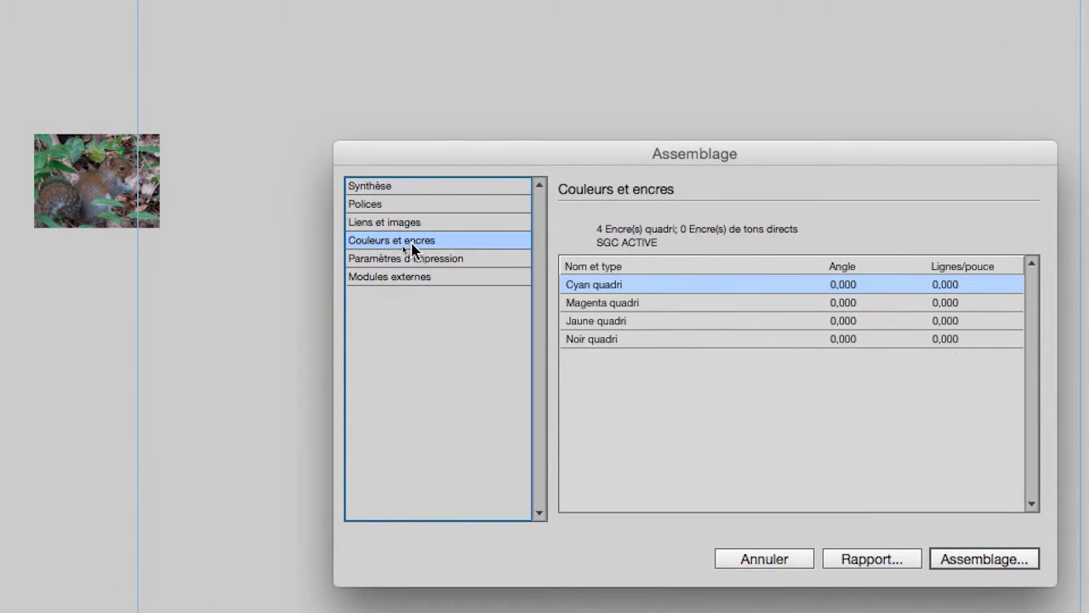
pyautogui.click(414, 258)
pyautogui.click(420, 277)
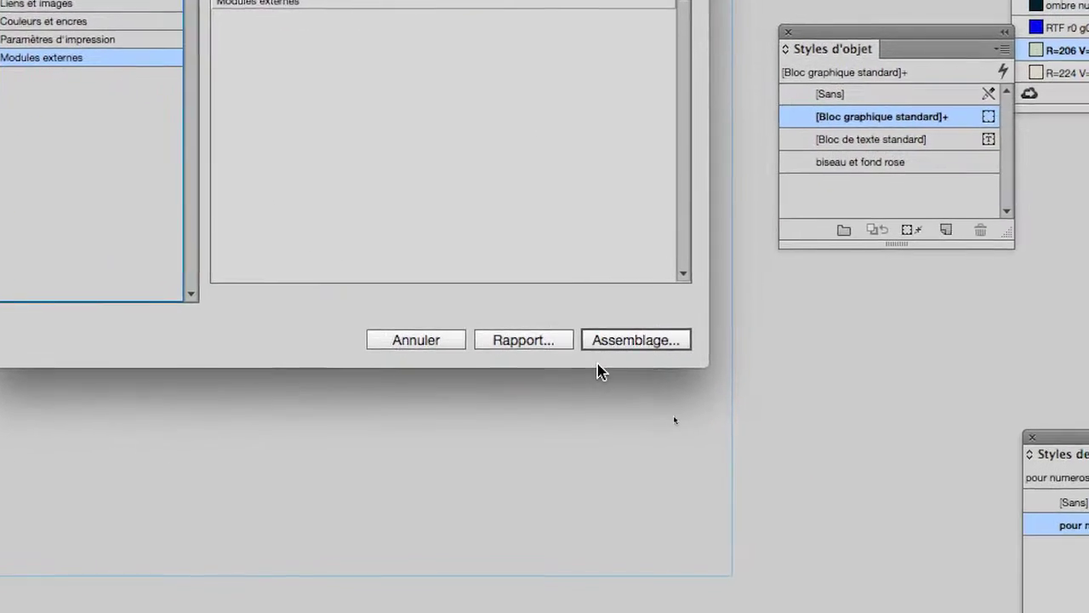
# Launch the packaging, saving the document first and keeping Instructions.txt as the print instructions file with its contact fields blank
pyautogui.click(602, 361)
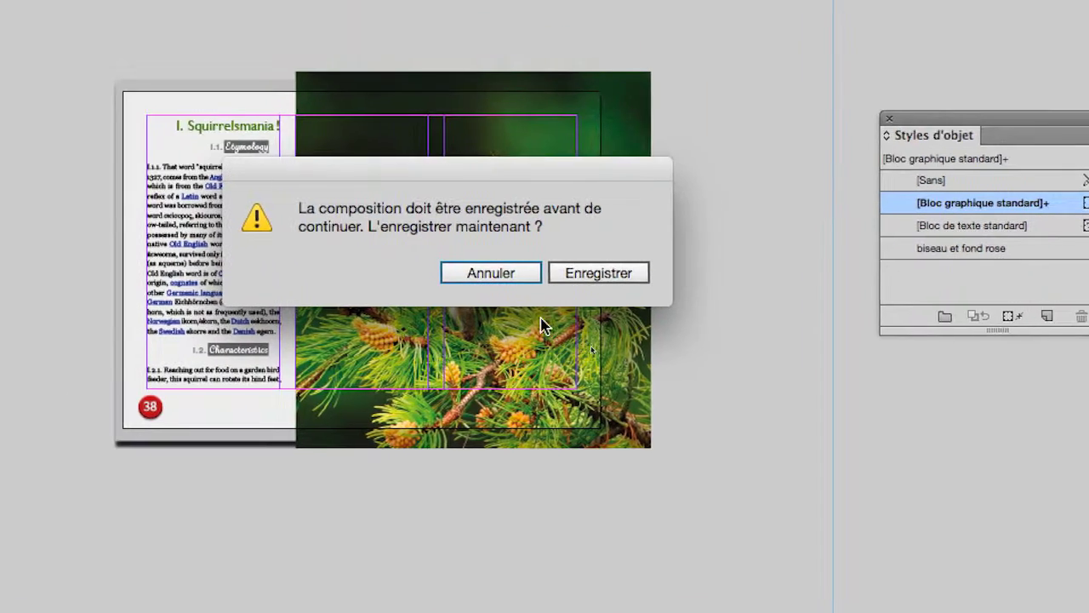
pyautogui.click(455, 206)
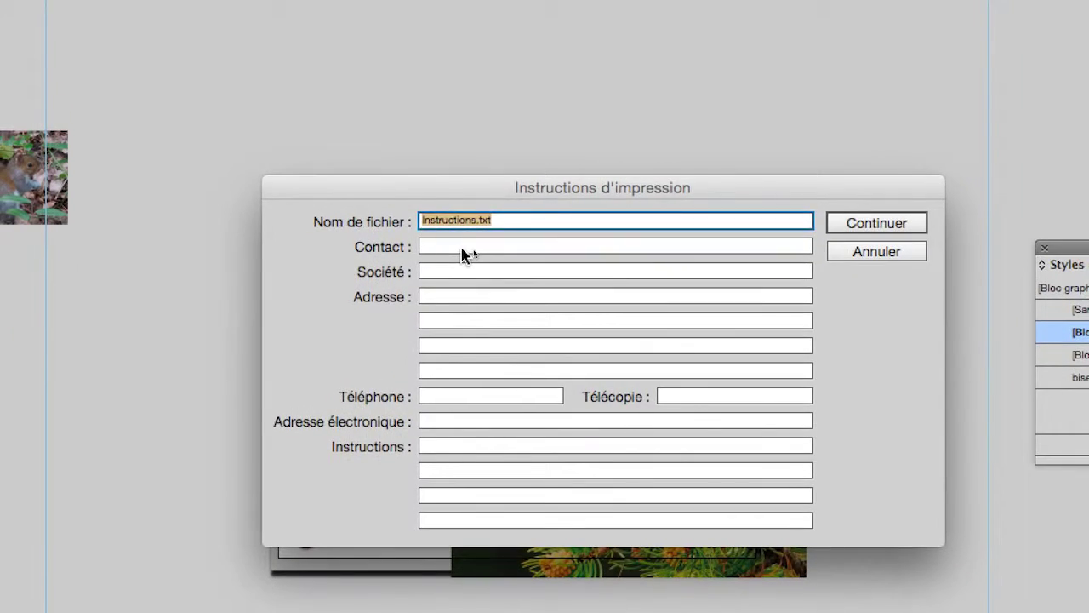
pyautogui.click(423, 152)
pyautogui.click(461, 270)
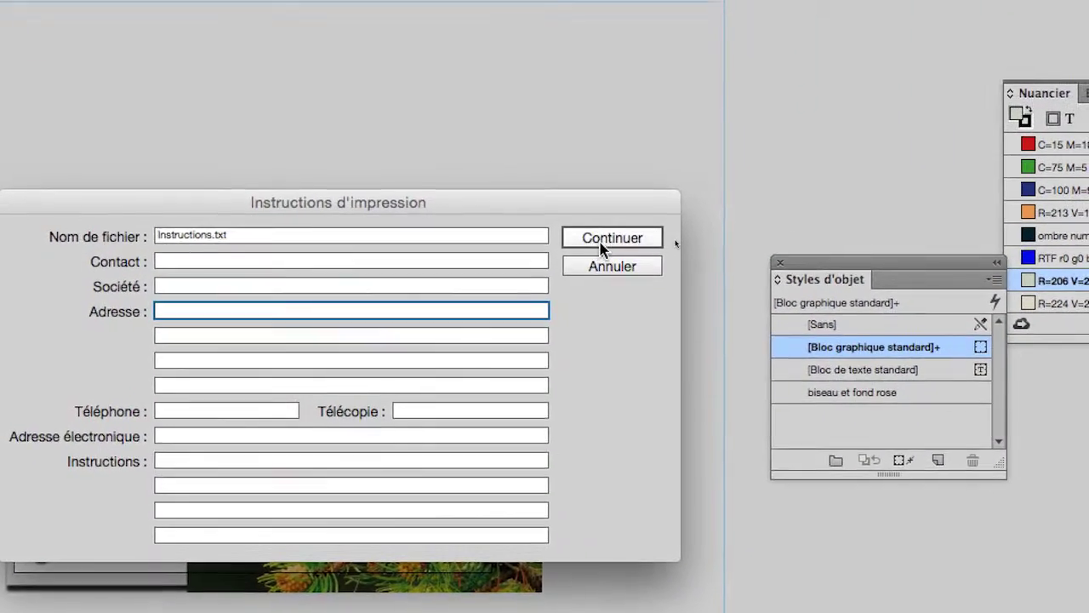
pyautogui.click(605, 228)
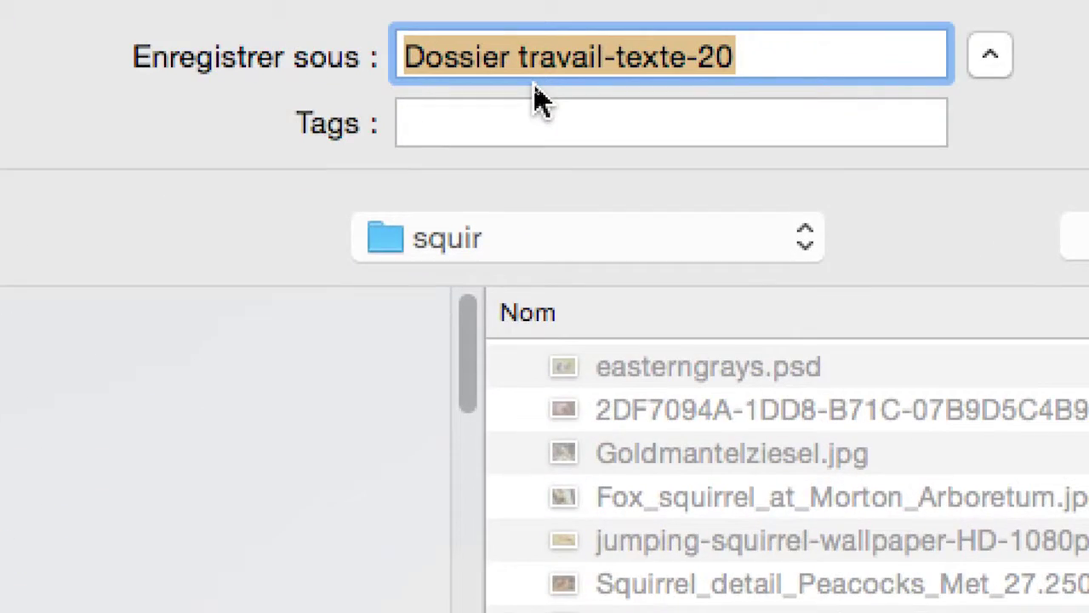
# Keep the package folder name Dossier travail-texte-20 and choose the Bureau as its save location
pyautogui.click(521, 77)
pyautogui.press('shift+super+Right')
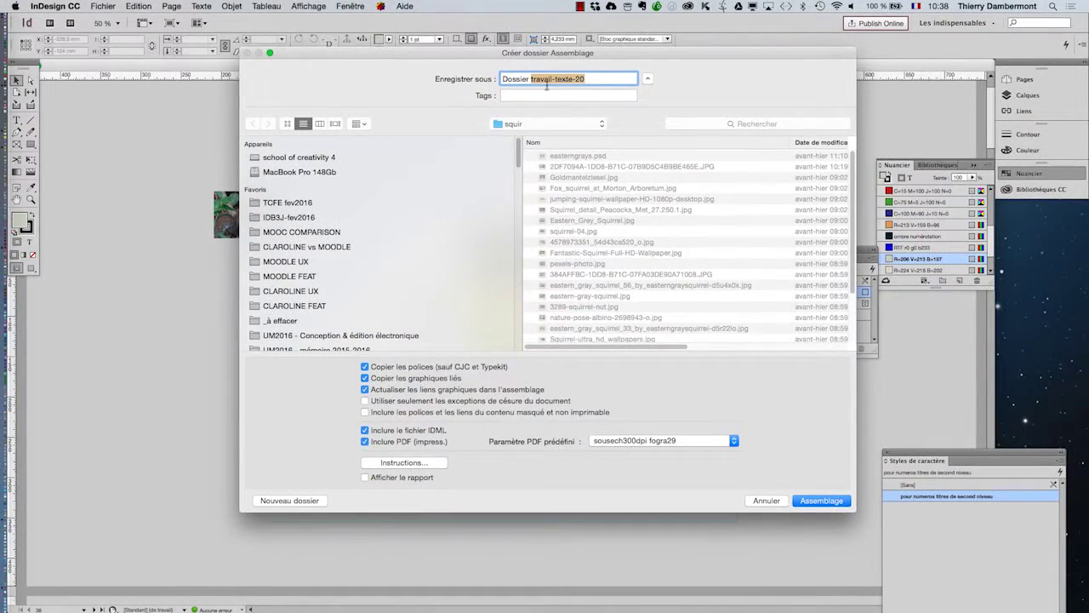
pyautogui.scroll(-5, 334, 313)
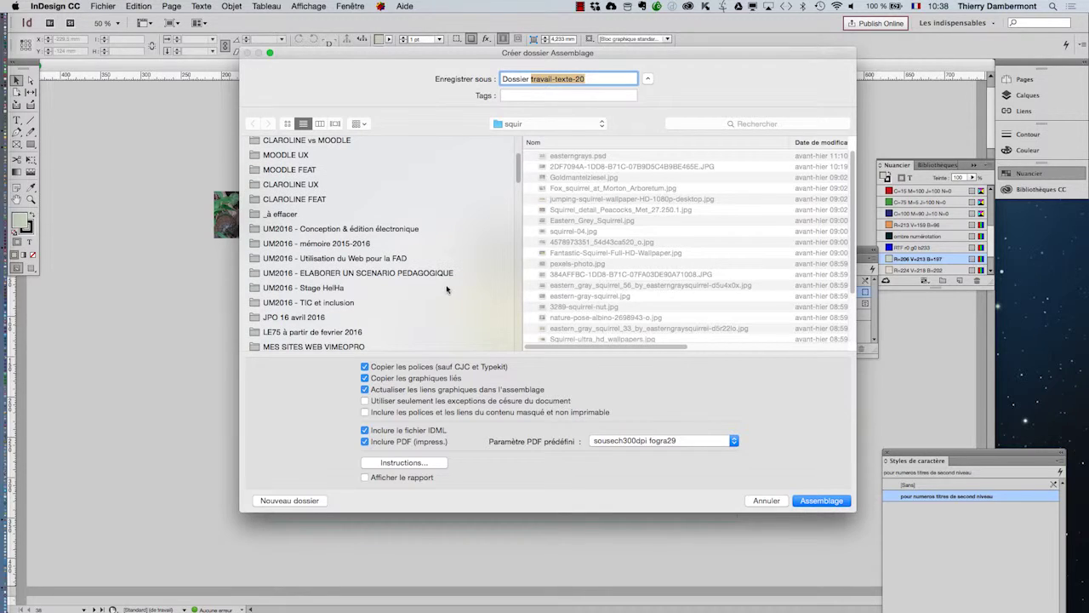
pyautogui.scroll(5, 434, 284)
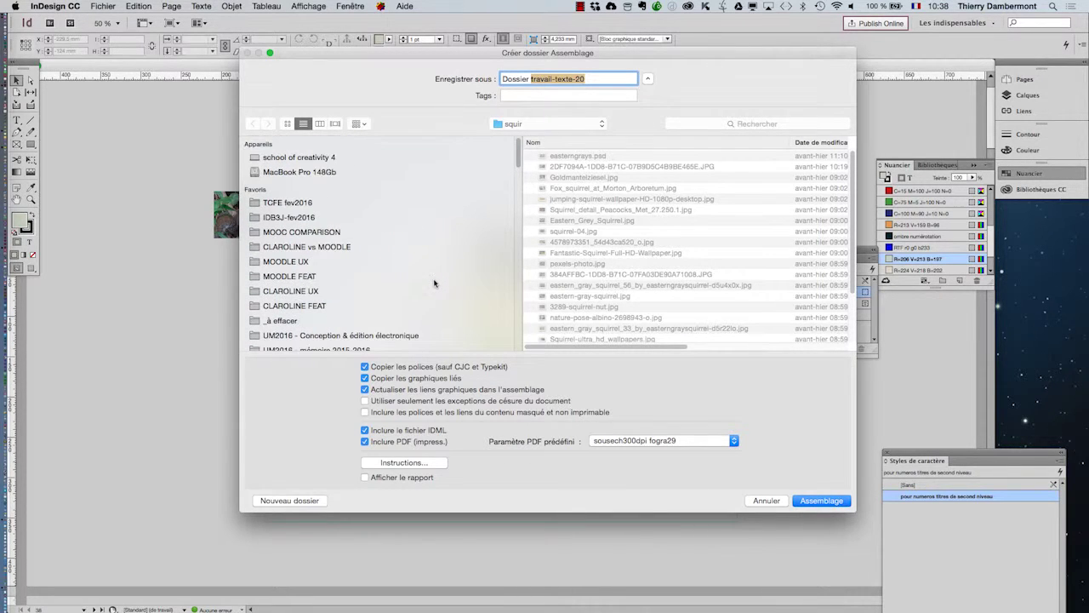
pyautogui.scroll(-8, 383, 280)
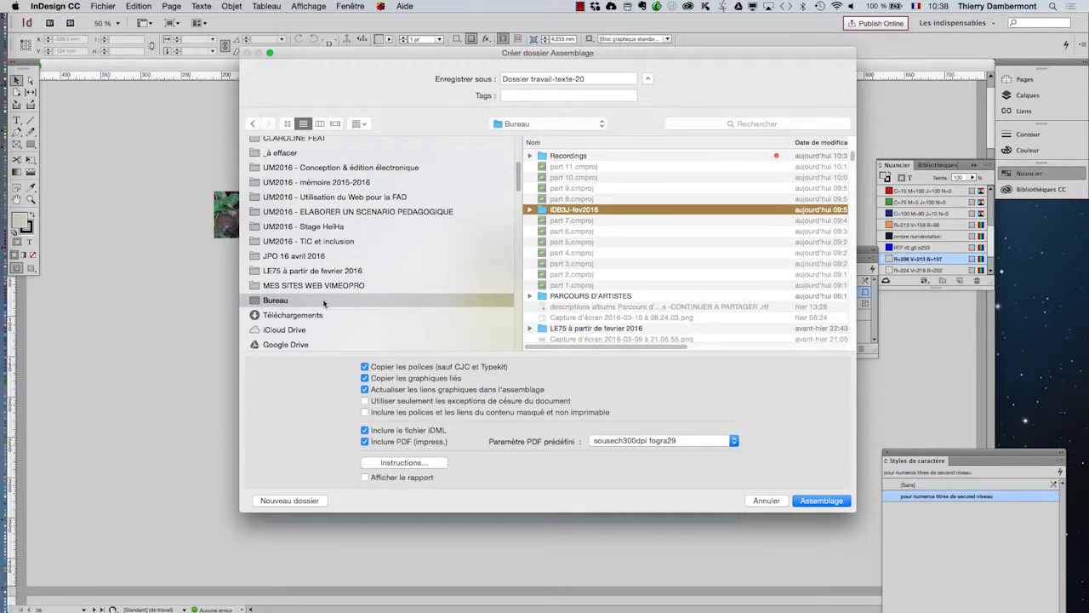
pyautogui.click(321, 288)
pyautogui.click(327, 299)
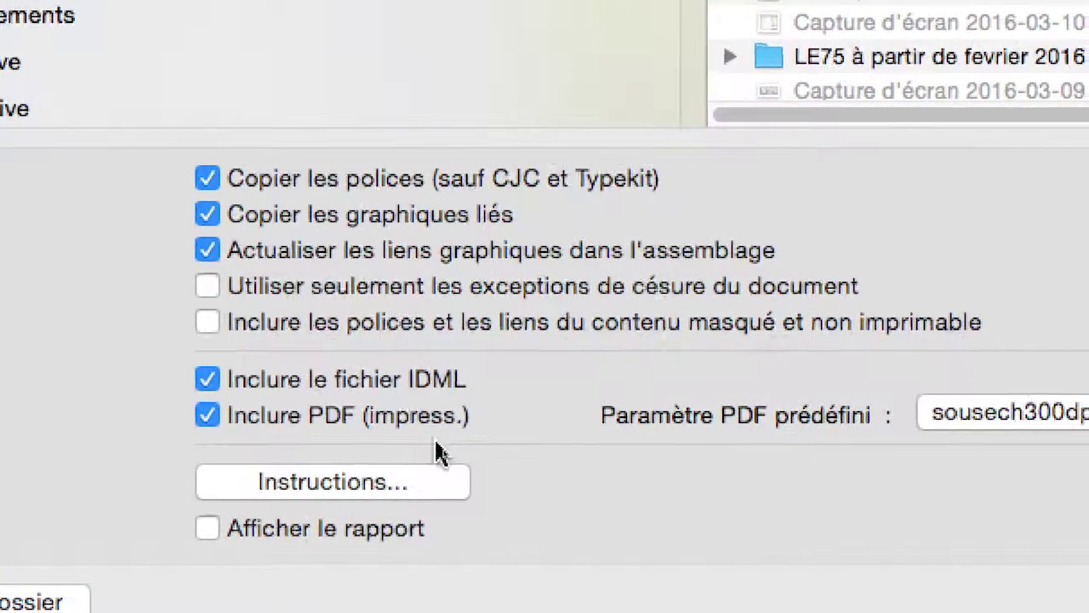
# Create the package with the PDF preset sousech300dpi fogra29, accepting the font licensing and transparency blend space warnings
pyautogui.click(601, 432)
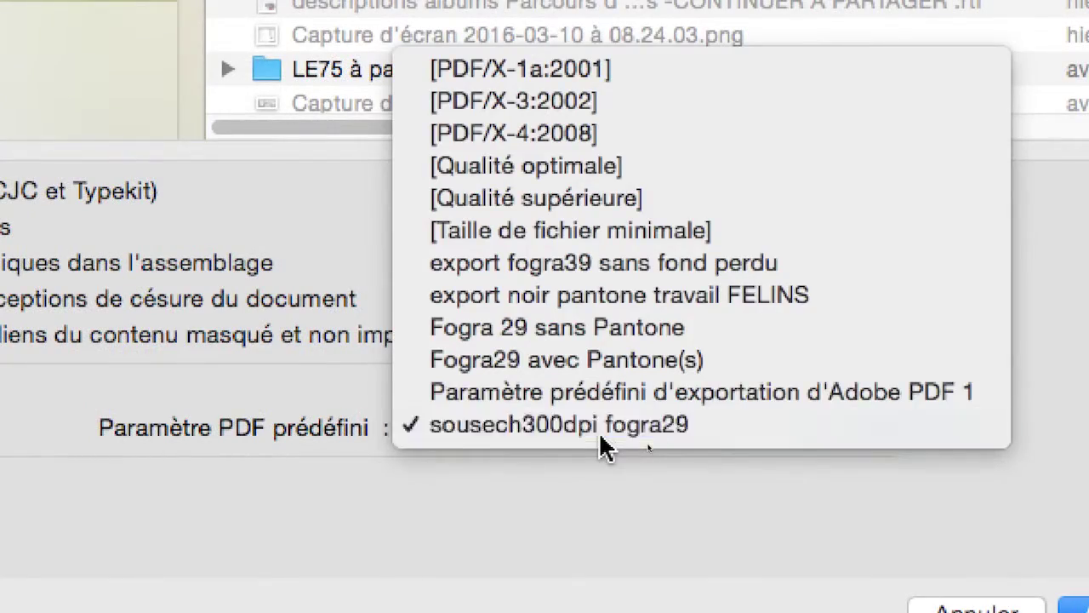
pyautogui.click(601, 430)
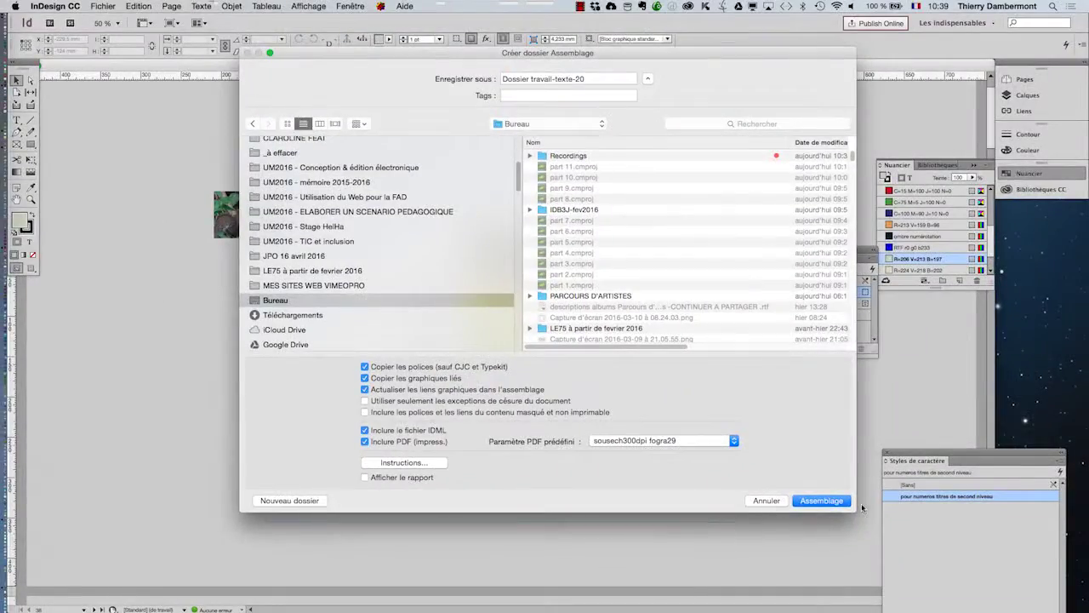
pyautogui.click(821, 501)
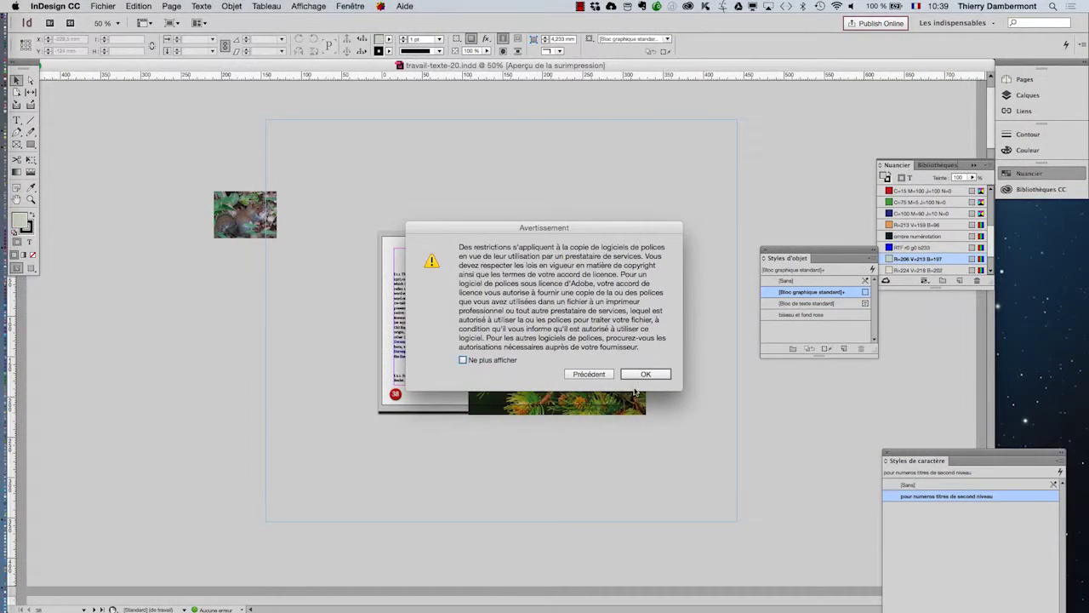
pyautogui.click(644, 374)
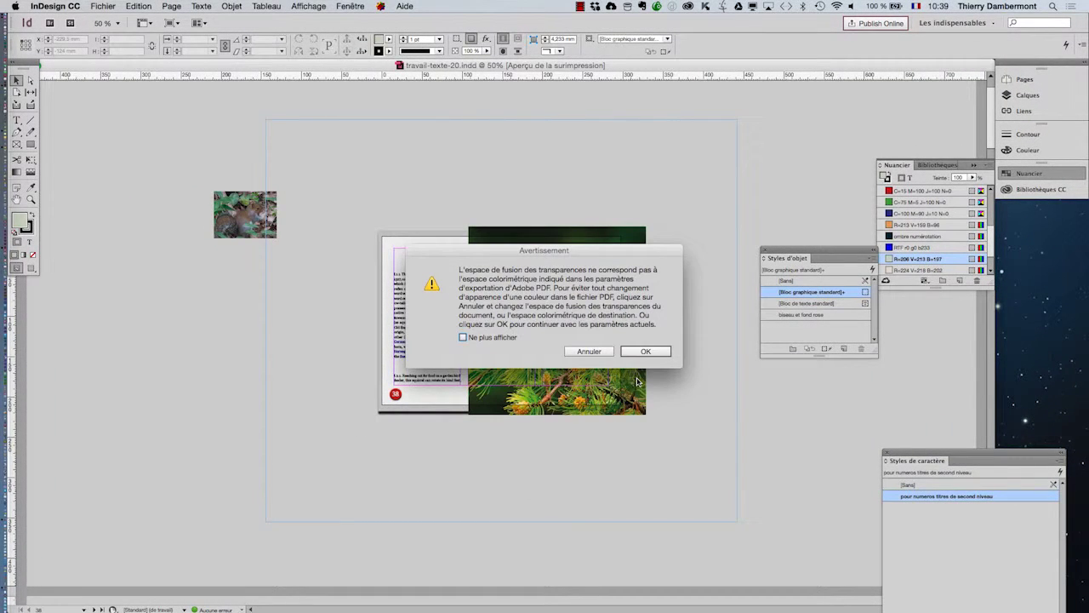
pyautogui.click(648, 351)
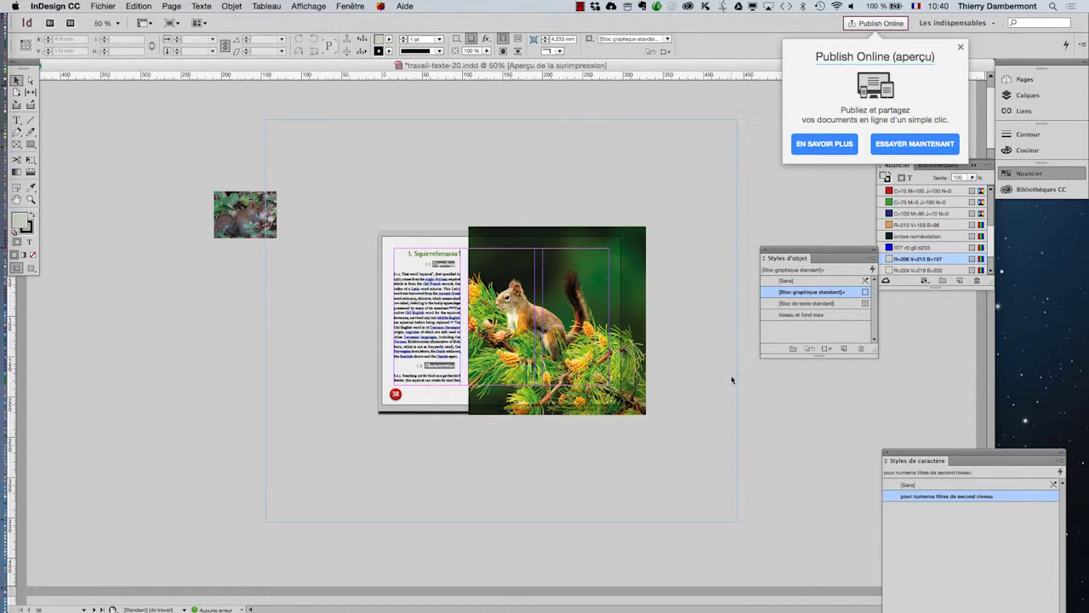
# Switch to Finder, open a new window near the top of the screen and hide all other applications
pyautogui.press('super+Tab')
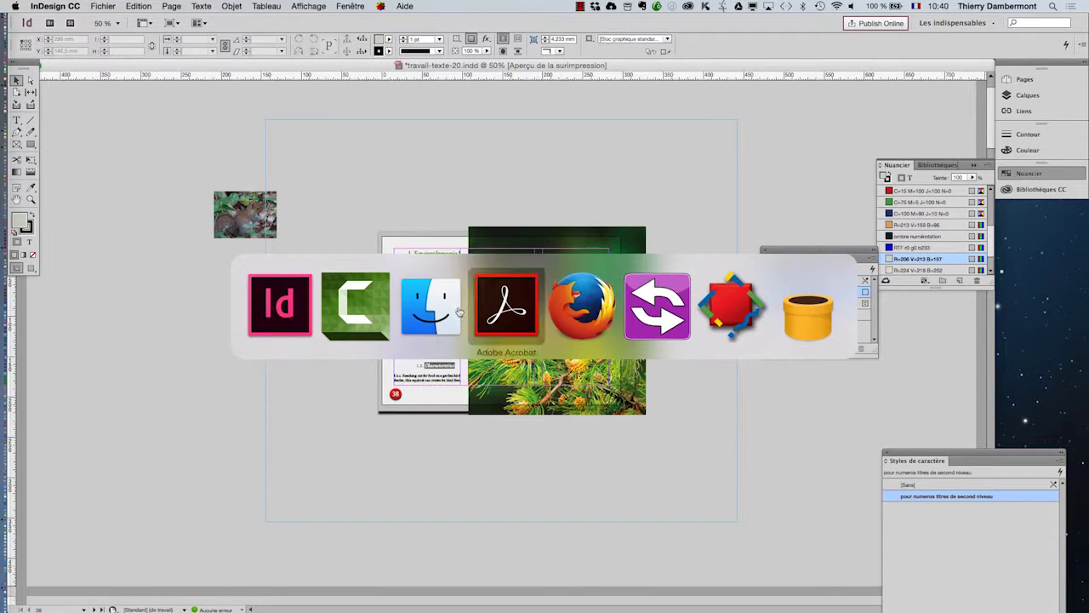
pyautogui.click(78, 6)
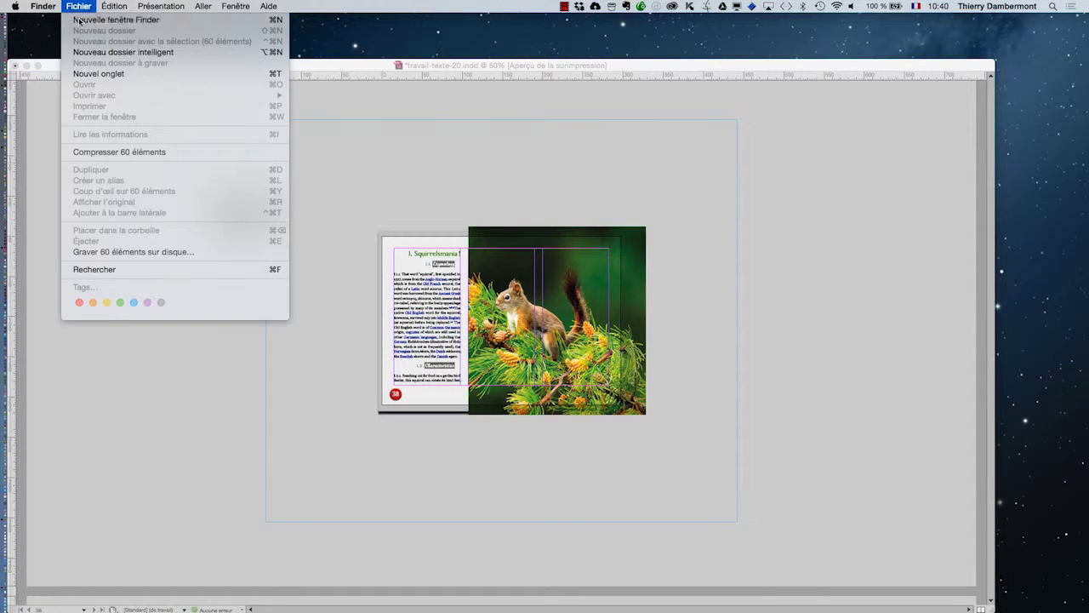
pyautogui.click(78, 20)
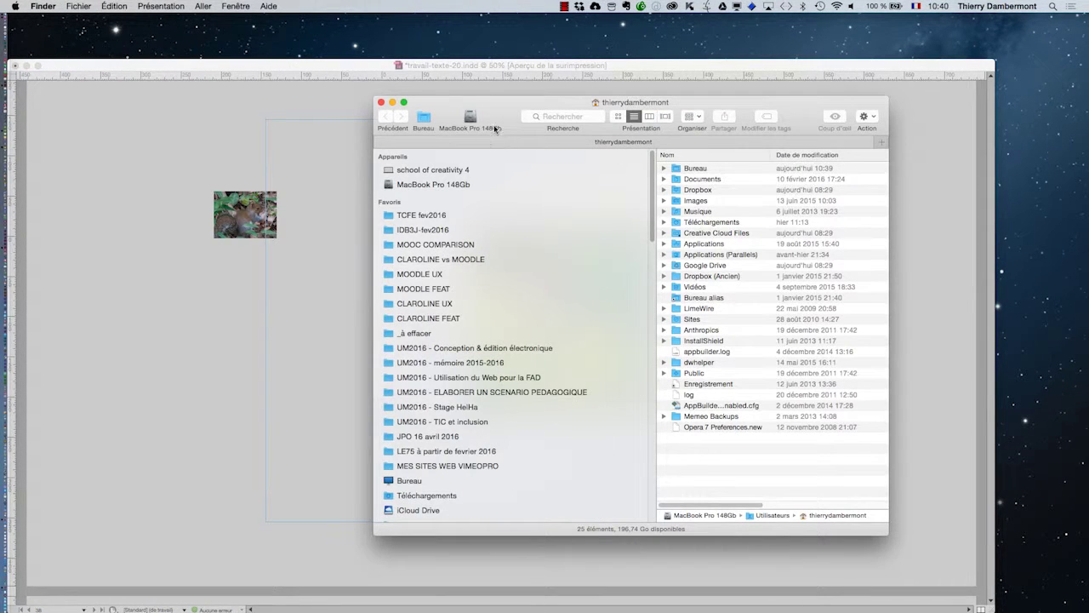
pyautogui.moveTo(495, 128); pyautogui.dragTo(370, 71)
pyautogui.press('alt+super+h')
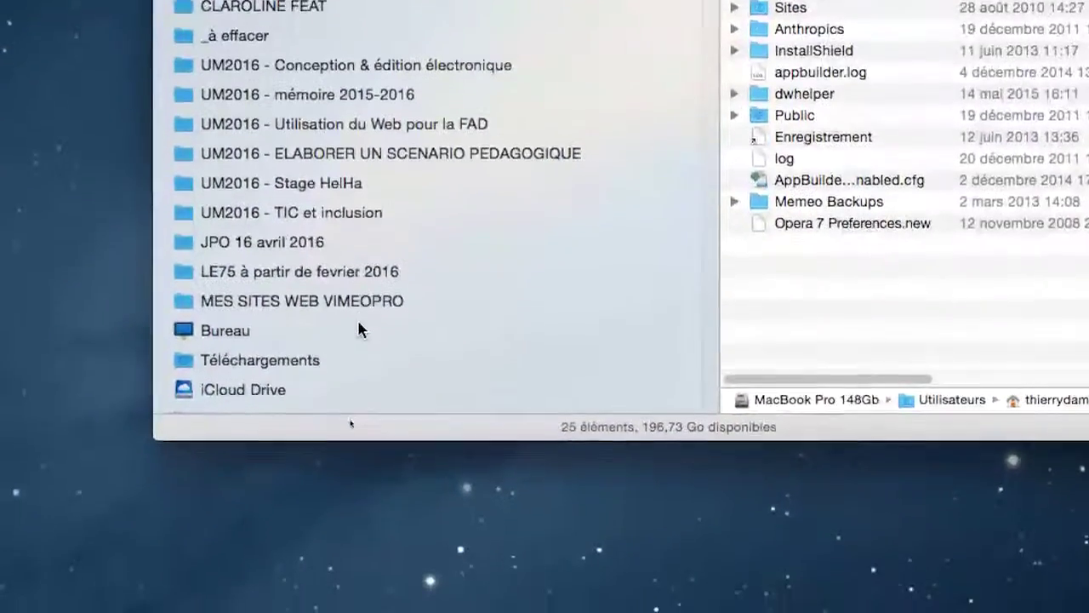
# Open the packaged folder Dossier travail-texte-20 on the Bureau
pyautogui.click(307, 523)
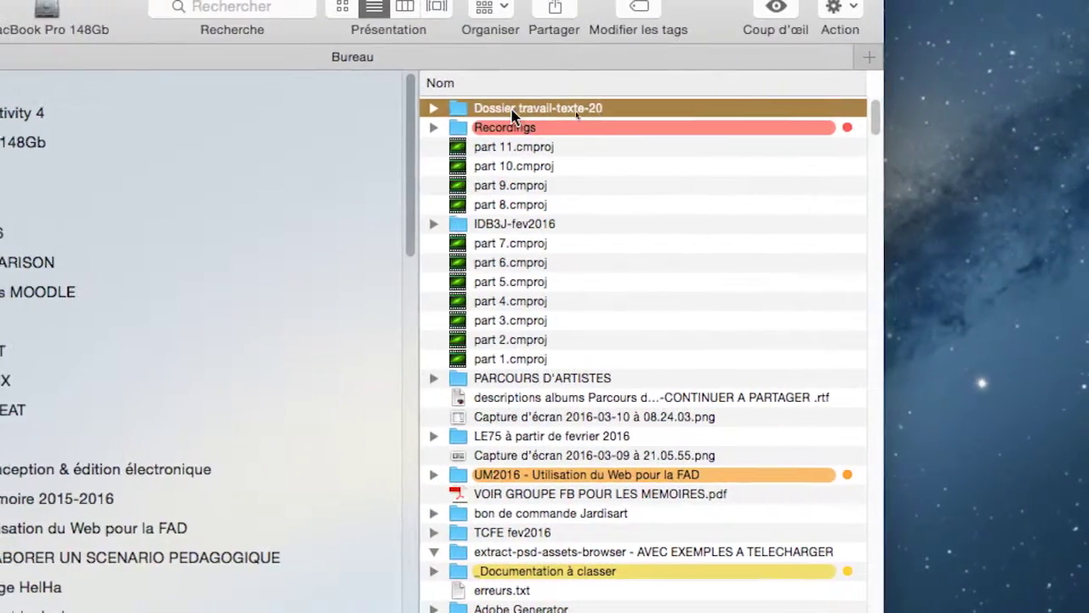
pyautogui.click(479, 110)
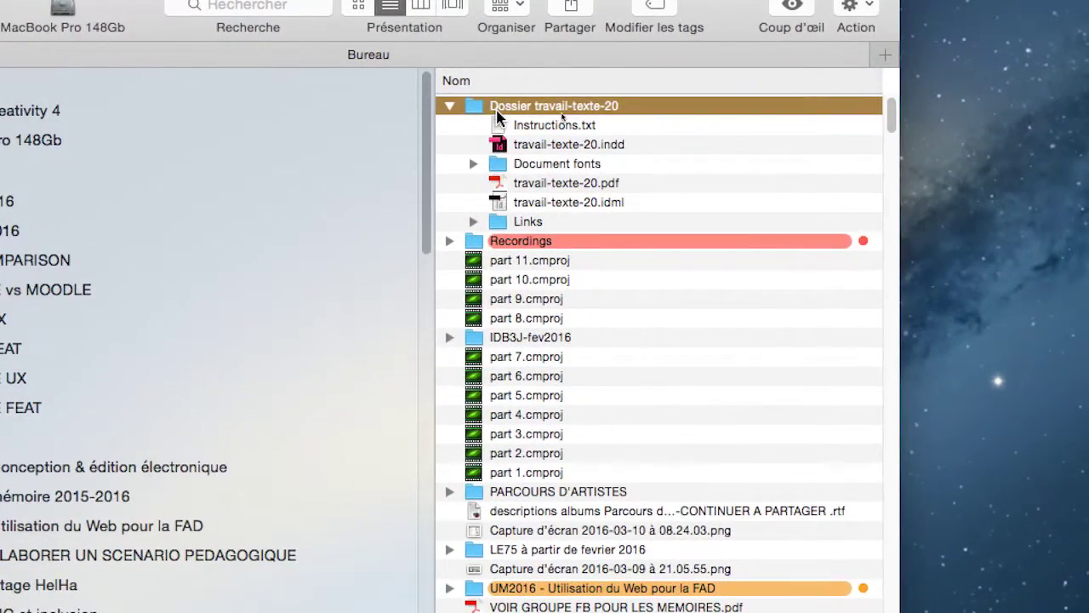
pyautogui.doubleClick(497, 107)
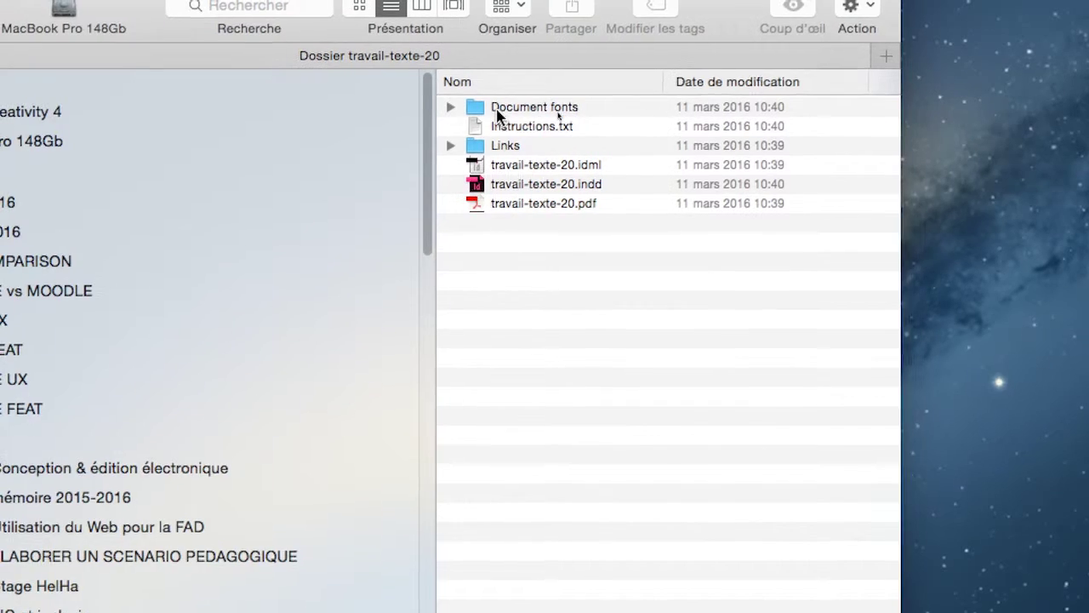
# Examine the font files collected in the package's Document fonts folder, including the Georgia and Helvetica files, and collapse the folder
pyautogui.click(477, 110)
pyautogui.click(545, 129)
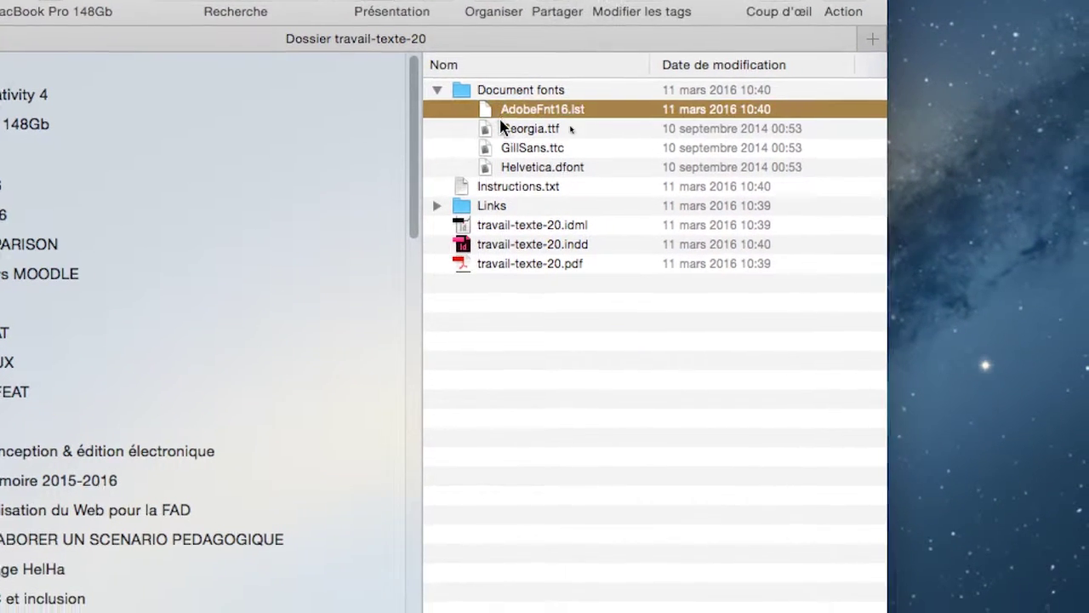
pyautogui.click(545, 147)
pyautogui.click(546, 167)
pyautogui.press('Down')
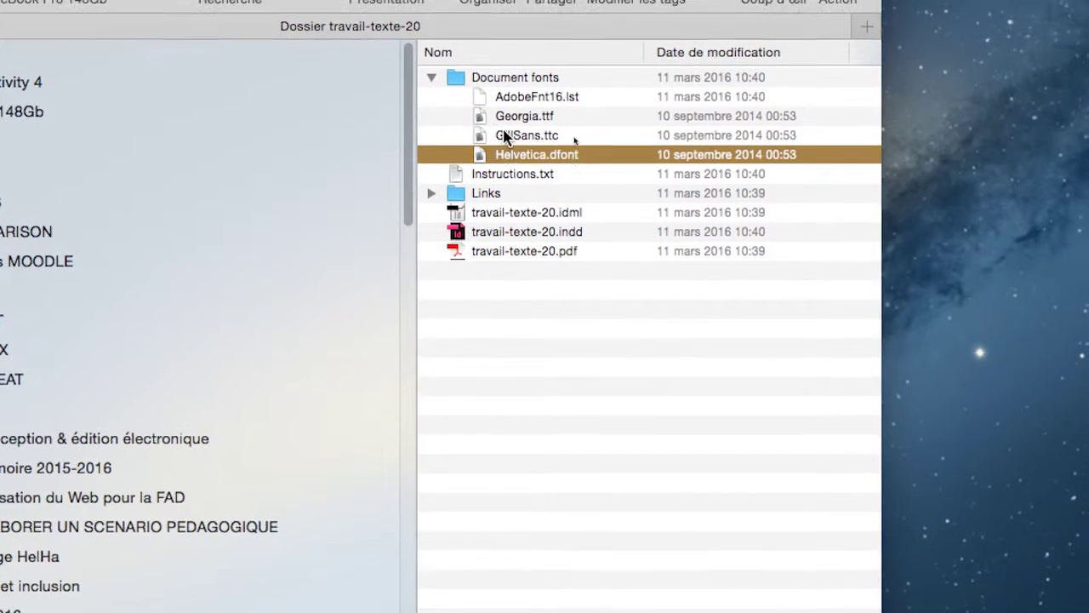
pyautogui.press('Up')
pyautogui.press('Up')
pyautogui.click(504, 119)
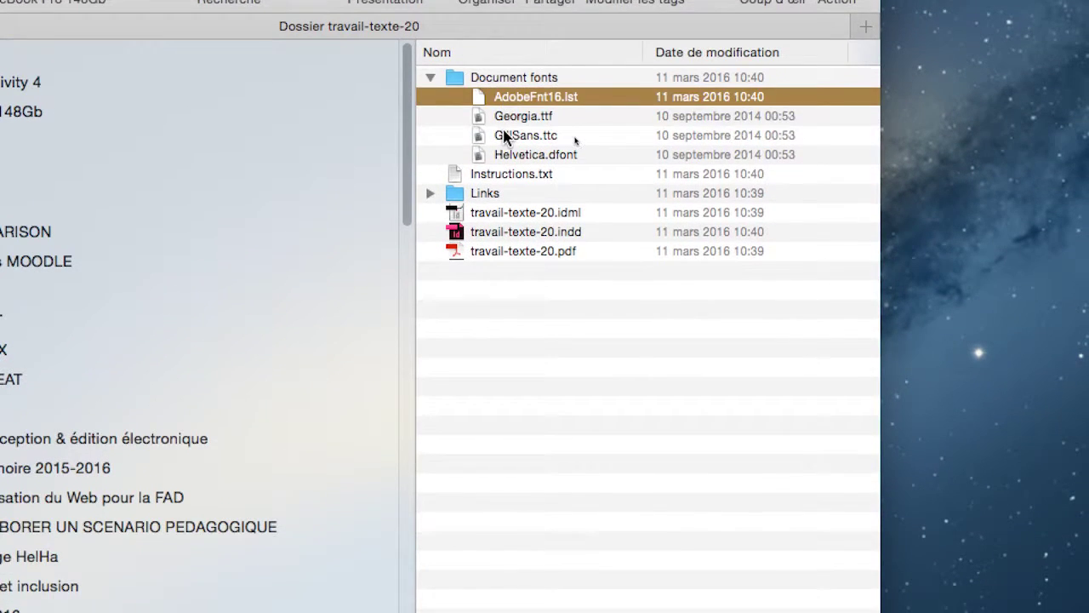
pyautogui.click(504, 154)
pyautogui.click(504, 143)
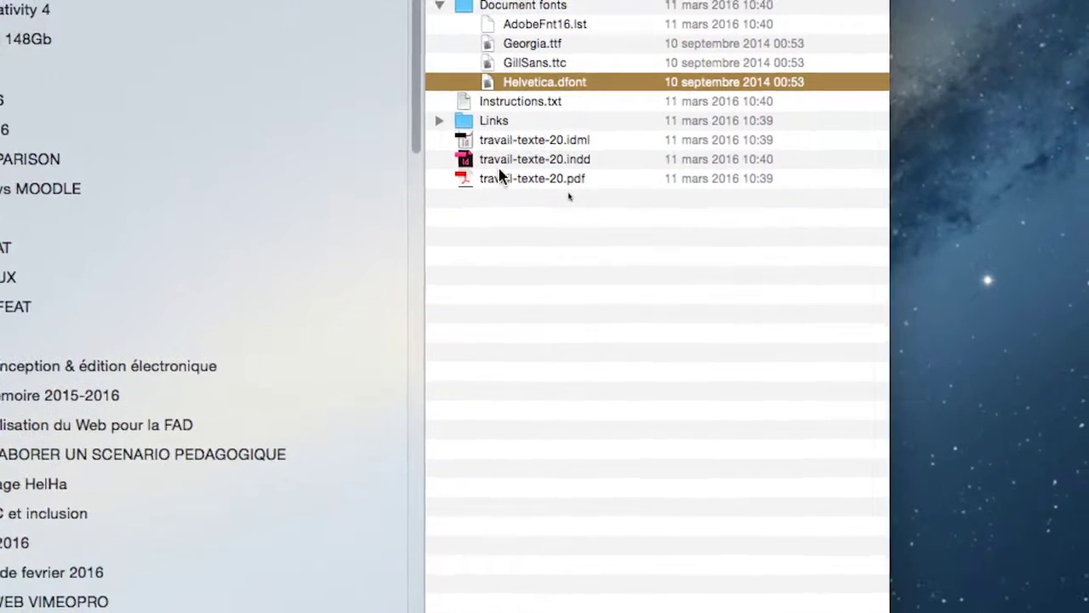
pyautogui.click(543, 221)
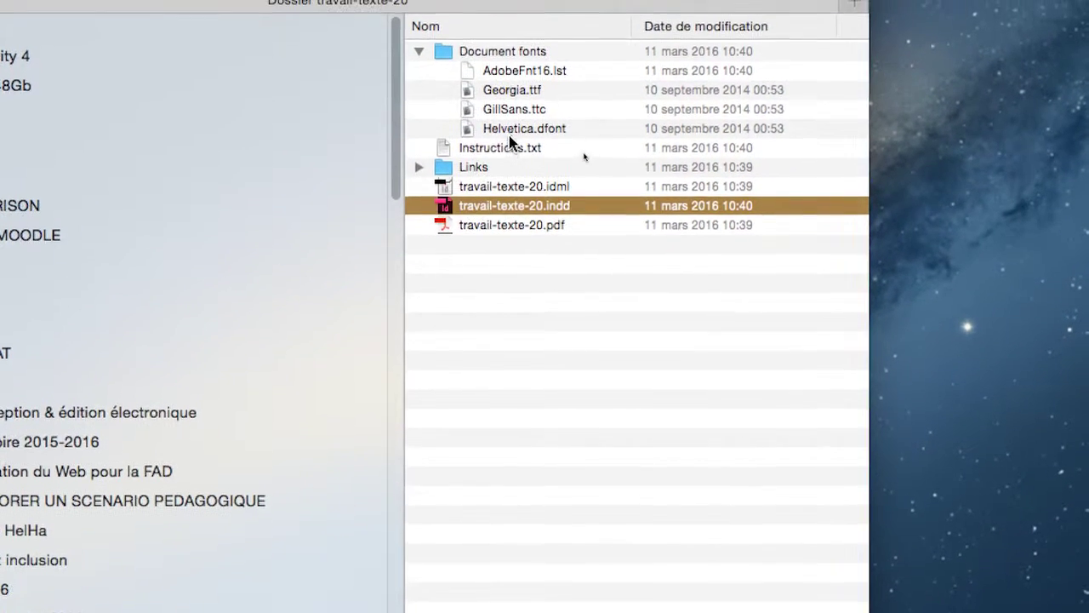
pyautogui.click(511, 119)
pyautogui.click(511, 98)
pyautogui.click(511, 107)
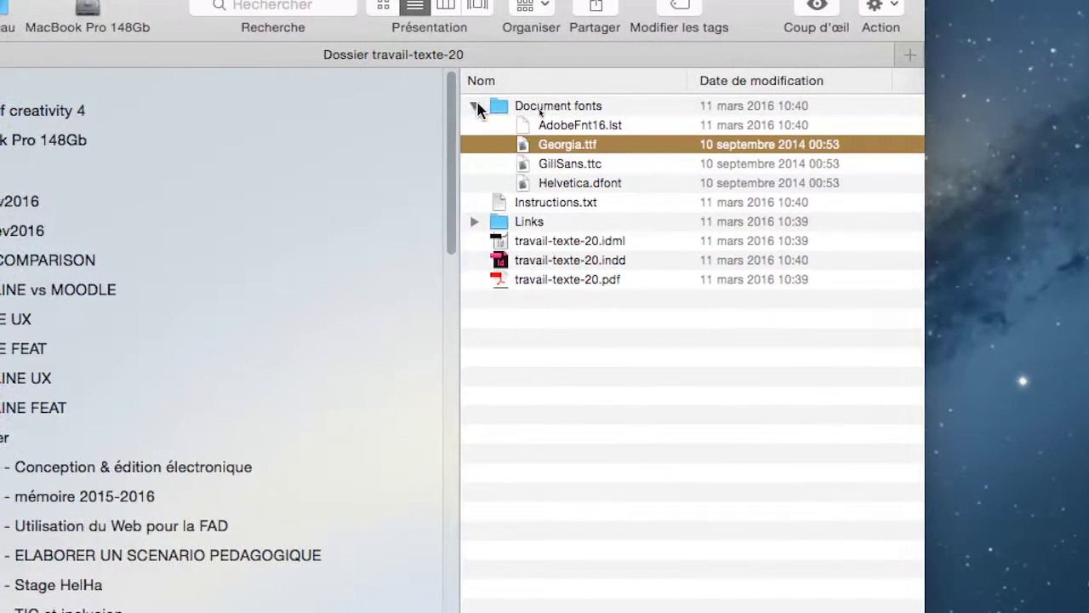
pyautogui.click(476, 106)
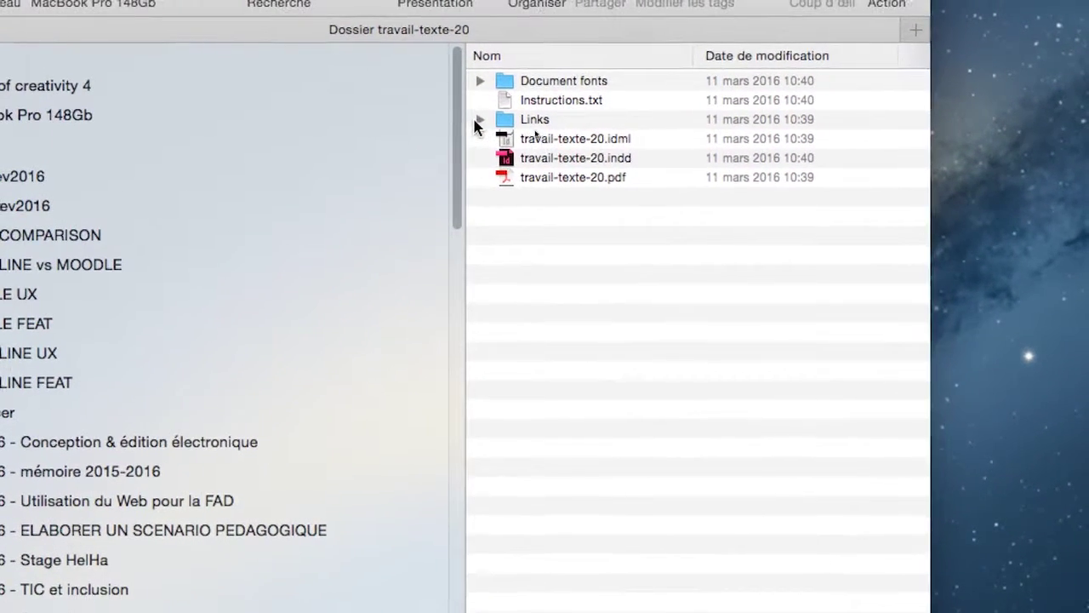
# Examine the images in the package's Links folder and the packaged IDML, INDD and PDF versions of travail-texte-20
pyautogui.click(477, 120)
pyautogui.click(529, 124)
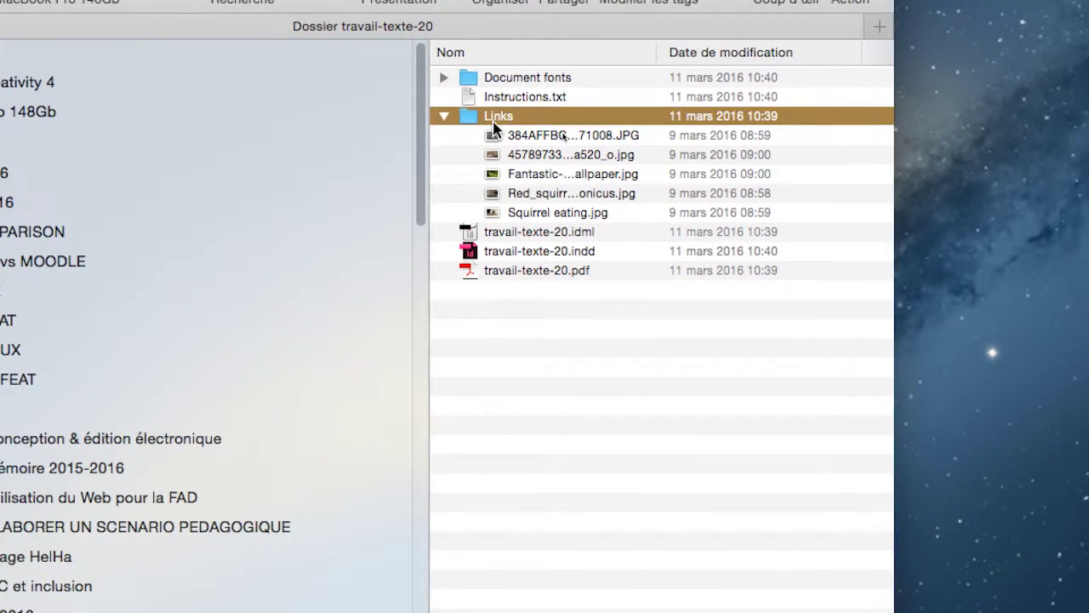
pyautogui.click(445, 117)
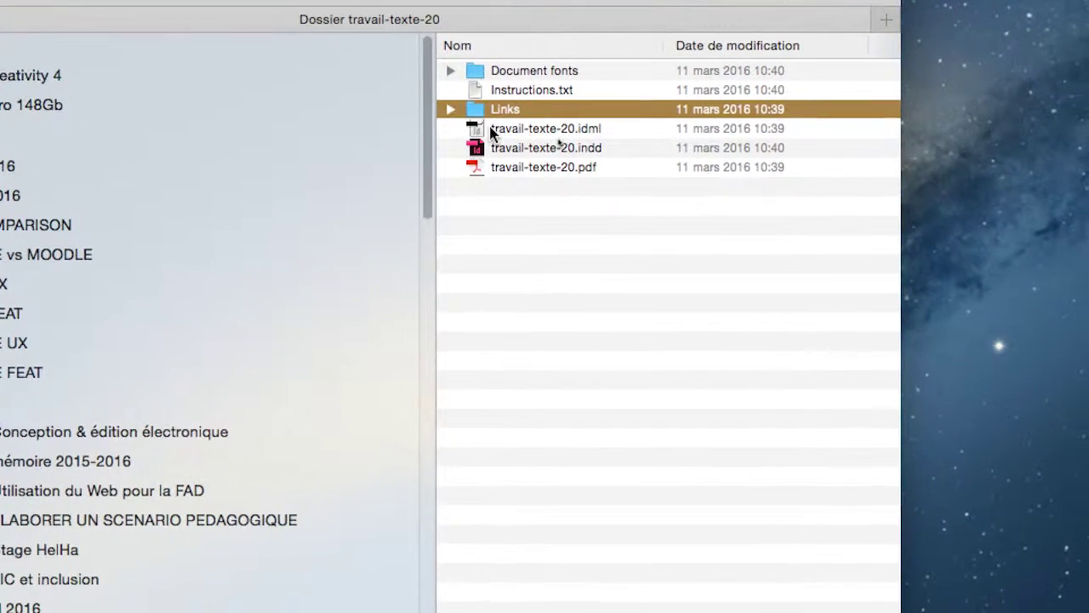
pyautogui.click(494, 129)
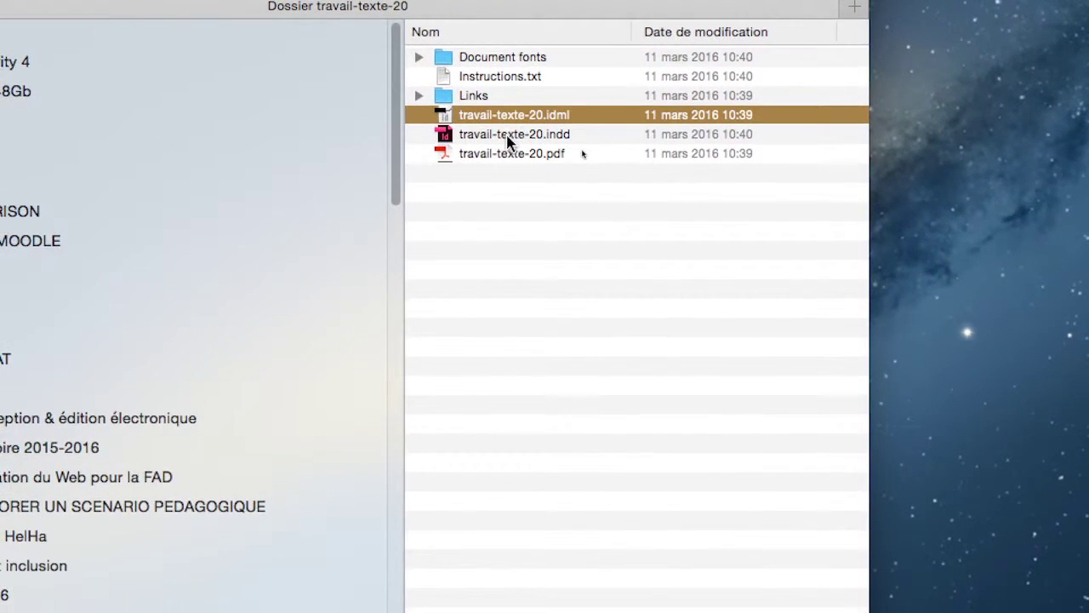
pyautogui.click(520, 138)
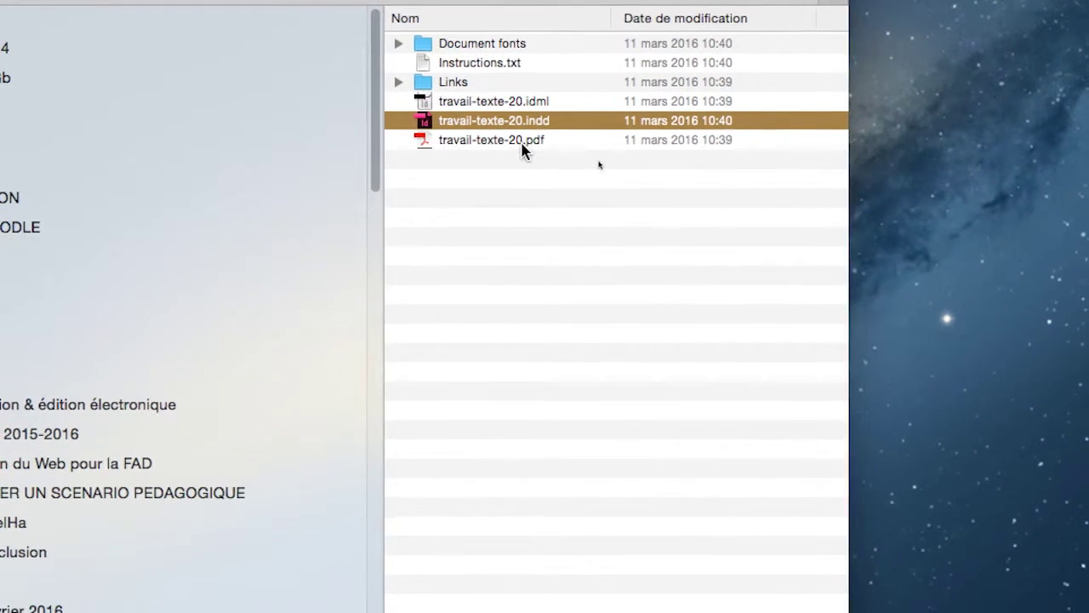
pyautogui.click(476, 155)
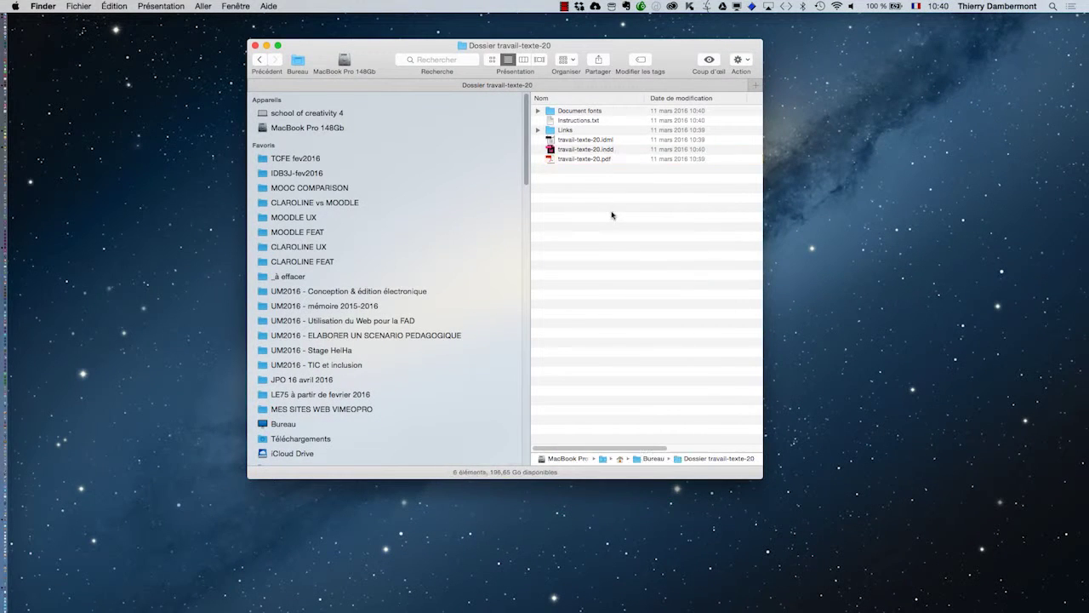
# Collapse the packaged folder on the Bureau and view the original working files in IDB3J-fev2016 before returning to the Bureau
pyautogui.click(290, 72)
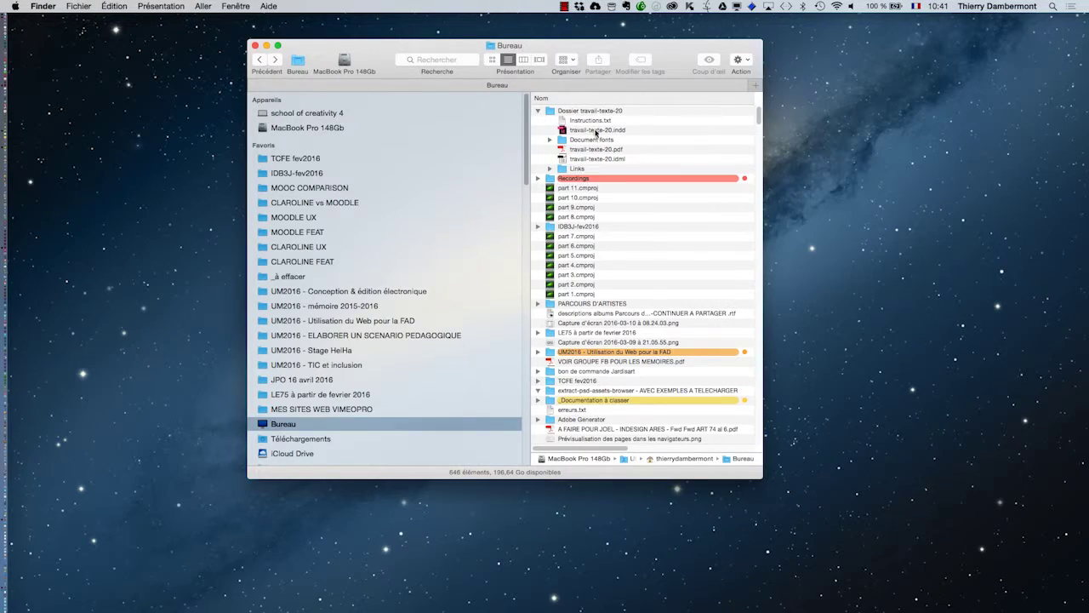
pyautogui.click(539, 111)
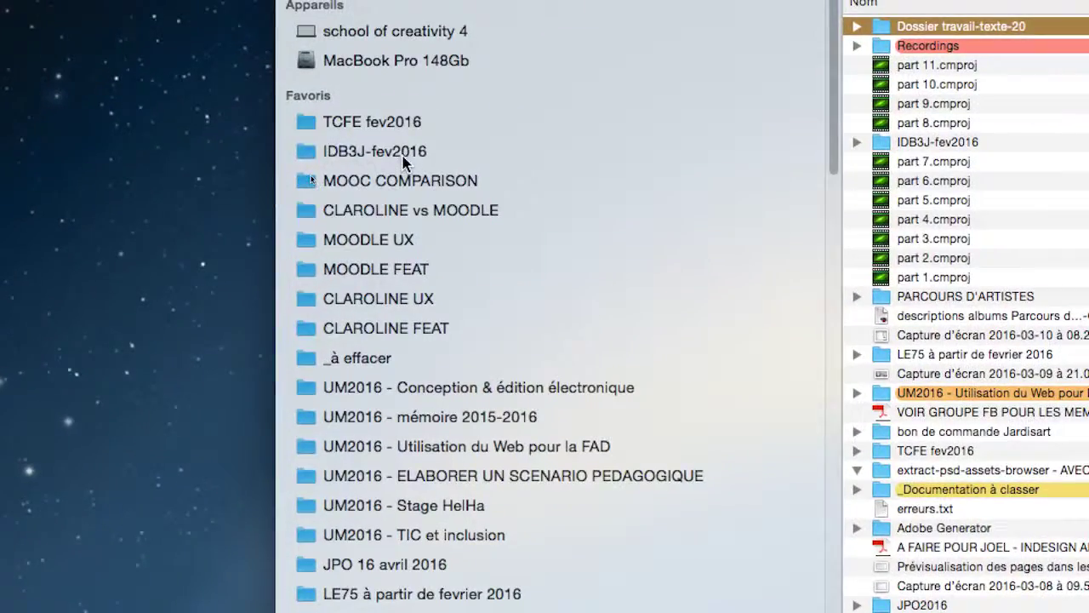
pyautogui.click(403, 158)
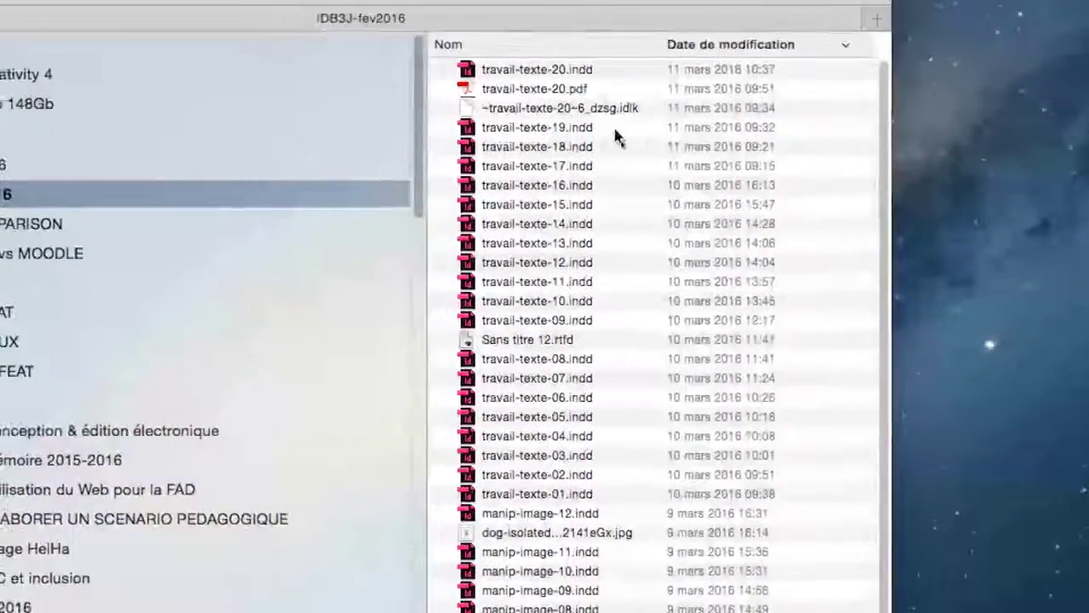
pyautogui.click(614, 129)
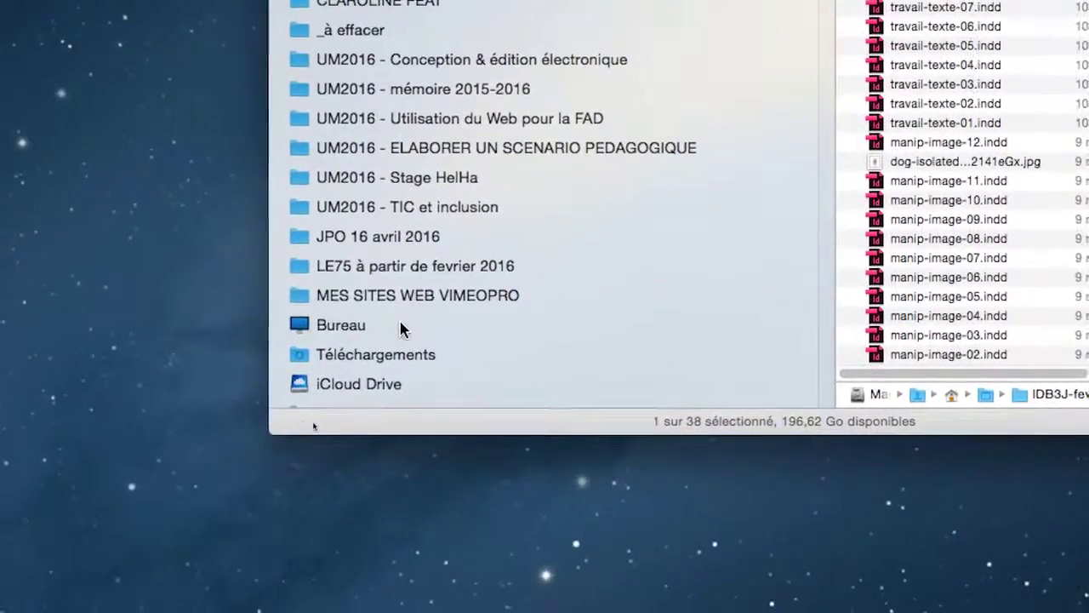
pyautogui.click(303, 586)
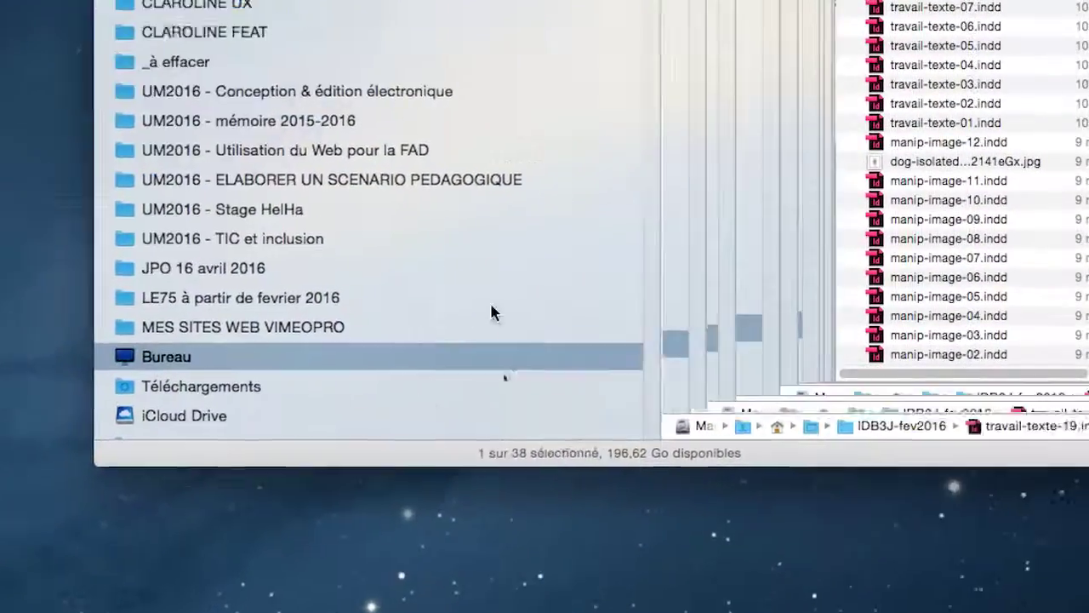